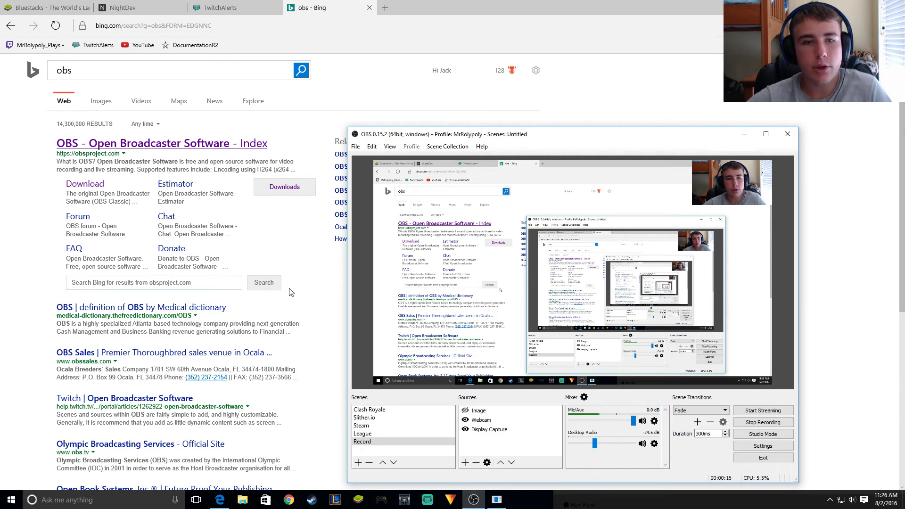
Open the Open Broadcaster Software site from the Bing results and go to its OBS Studio download page.
{"action": "left_click", "coordinate": [330, 314]}
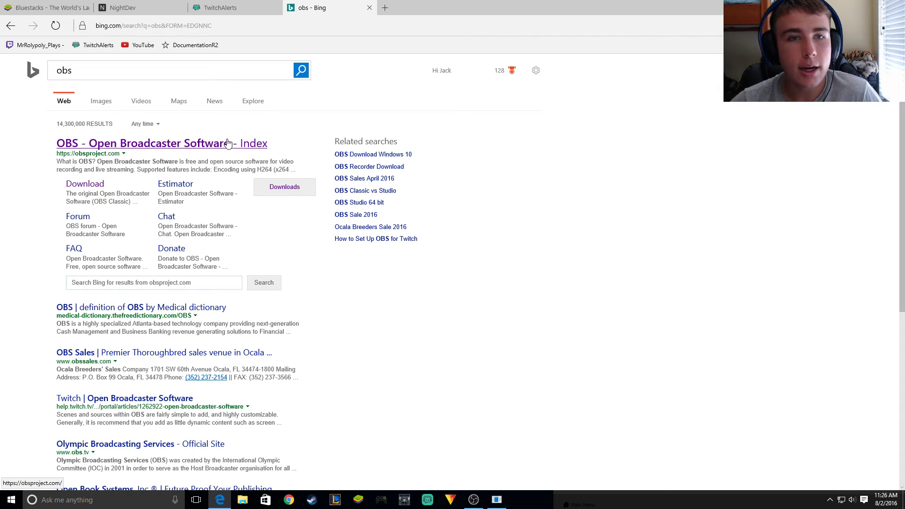
{"action": "left_click", "coordinate": [73, 147]}
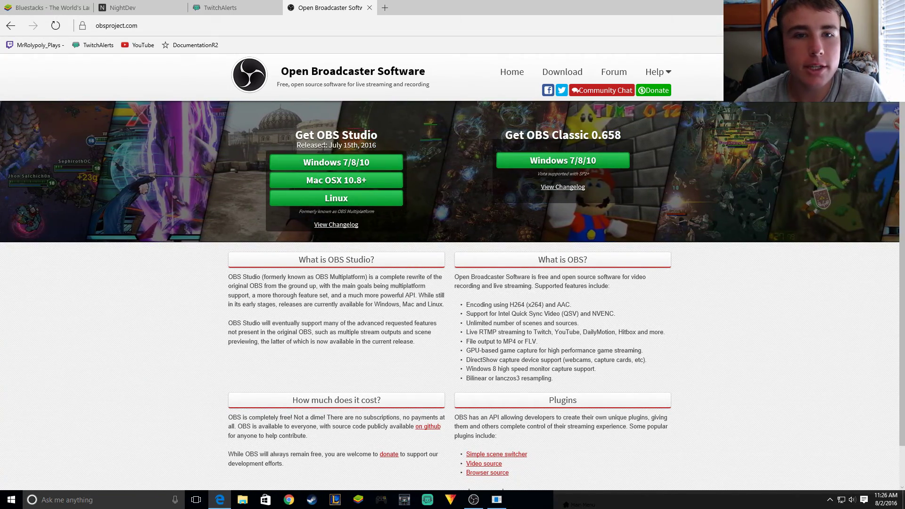
{"action": "left_click", "coordinate": [6, 27]}
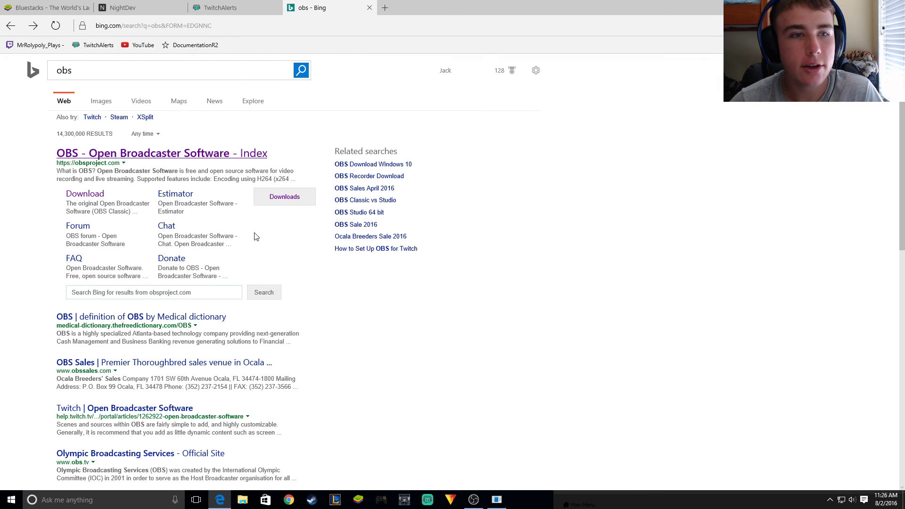
{"action": "left_click", "coordinate": [90, 195]}
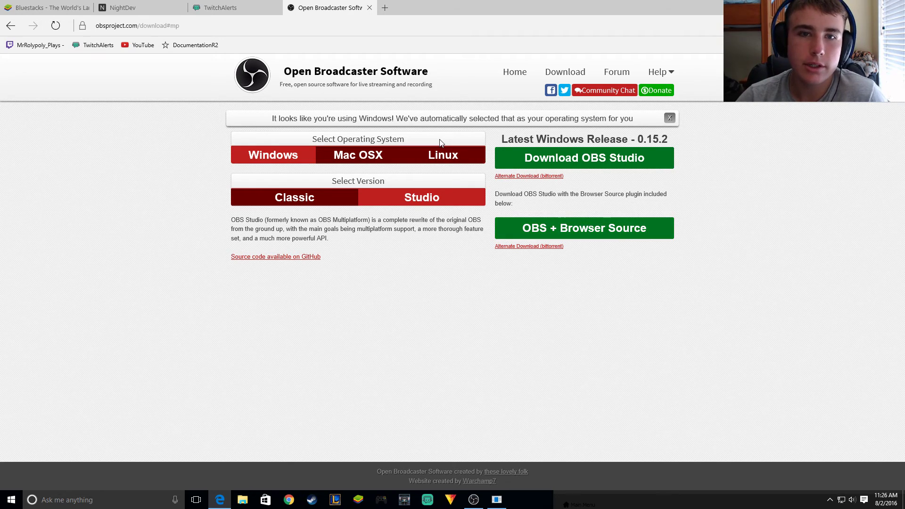
Switch to OBS and open the Stream section of its settings.
{"action": "left_click", "coordinate": [466, 500]}
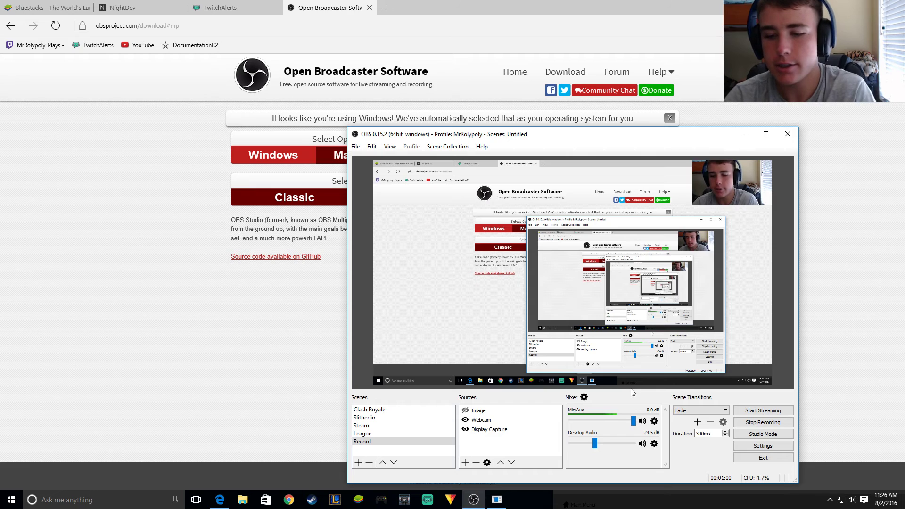
{"action": "left_click", "coordinate": [752, 448]}
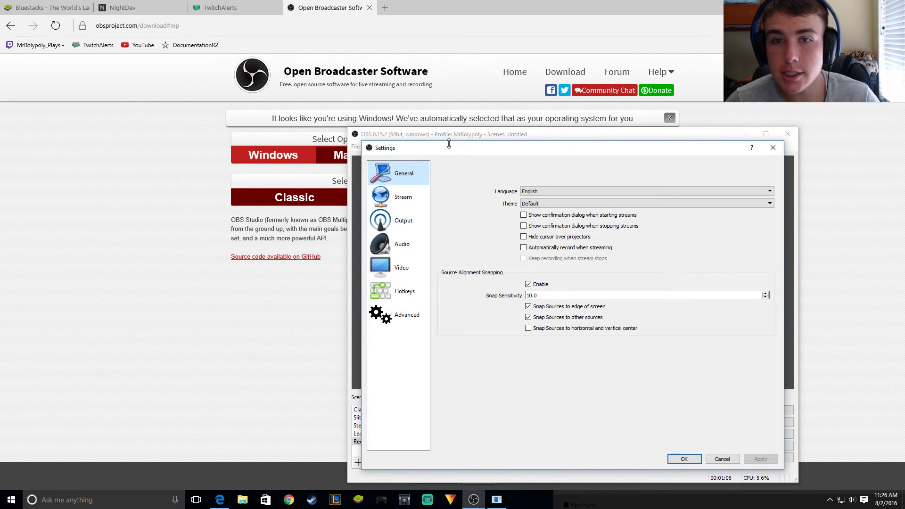
{"action": "left_click", "coordinate": [410, 202]}
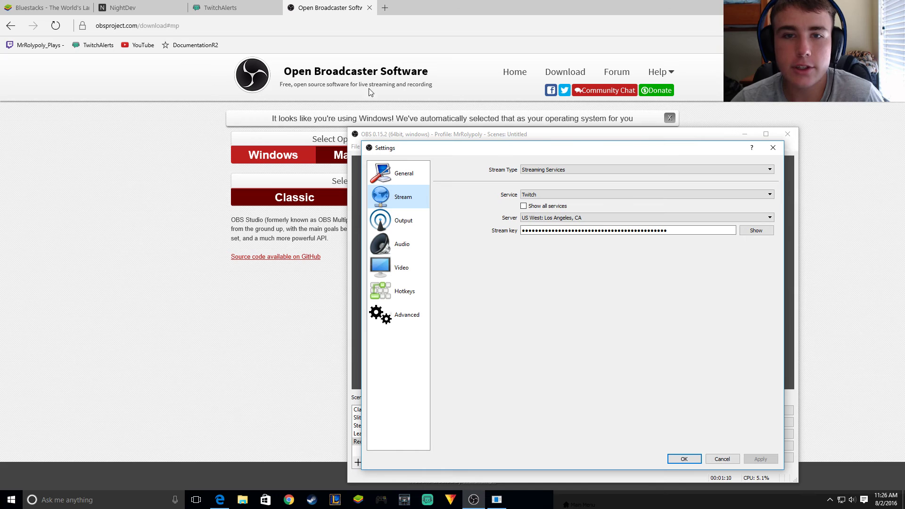
In a new browser tab, open the Twitch channel's dashboard and go to its Stream Key page.
{"action": "left_click", "coordinate": [385, 8]}
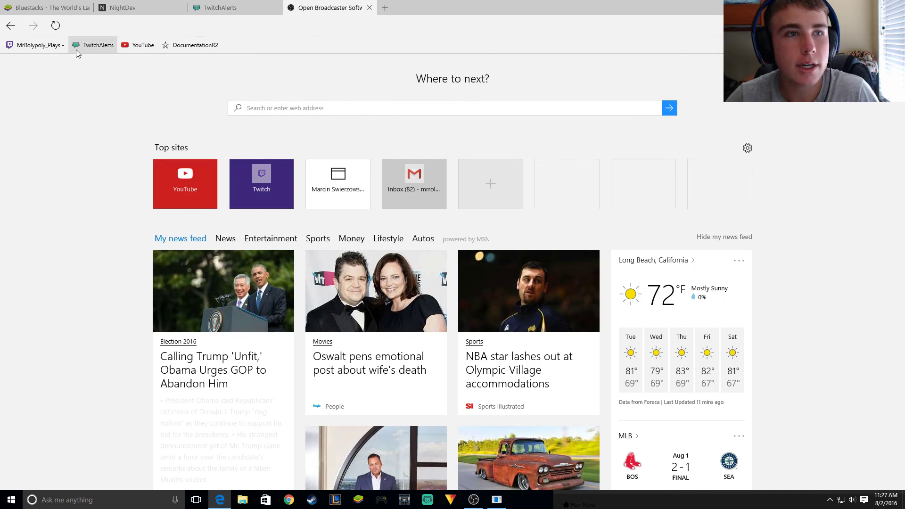
{"action": "left_click", "coordinate": [53, 51]}
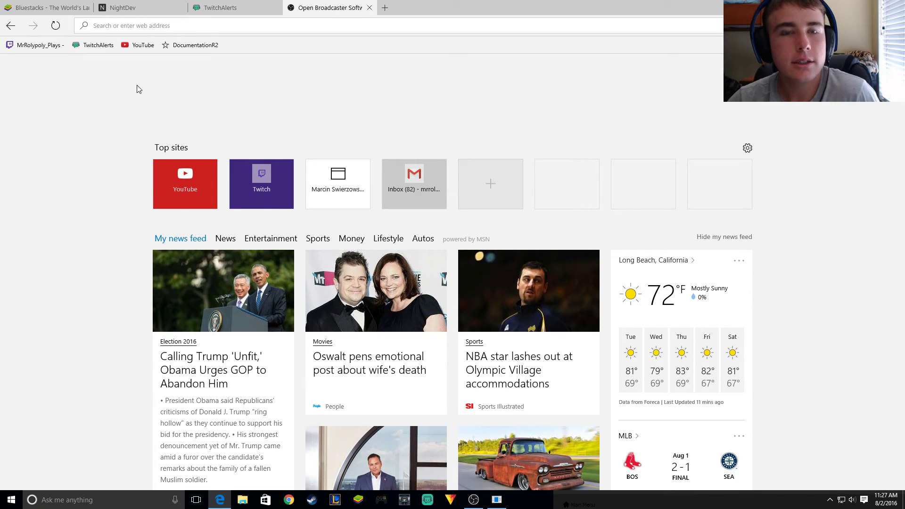
{"action": "key", "text": "ctrl+t"}
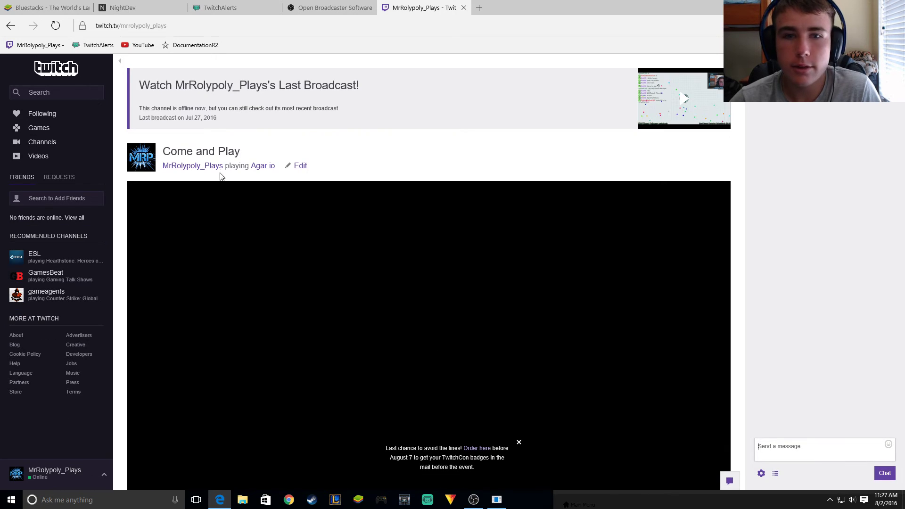
{"action": "left_click", "coordinate": [103, 477]}
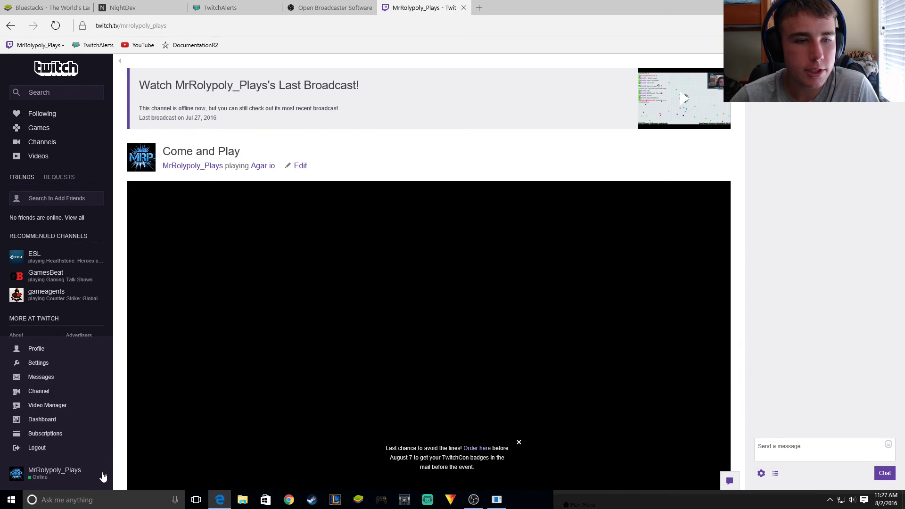
{"action": "left_click", "coordinate": [42, 419]}
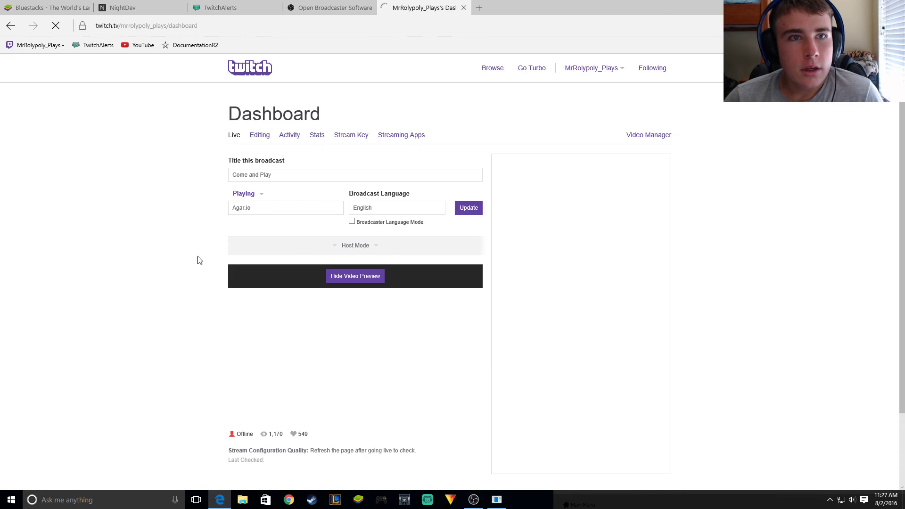
{"action": "left_click", "coordinate": [350, 136]}
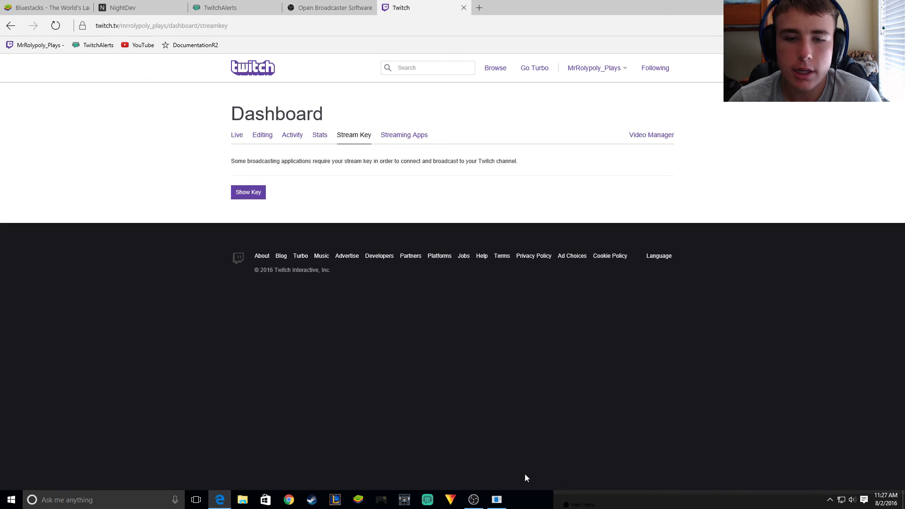
Return to the OBS stream settings and examine the Twitch server choices.
{"action": "left_click", "coordinate": [474, 500]}
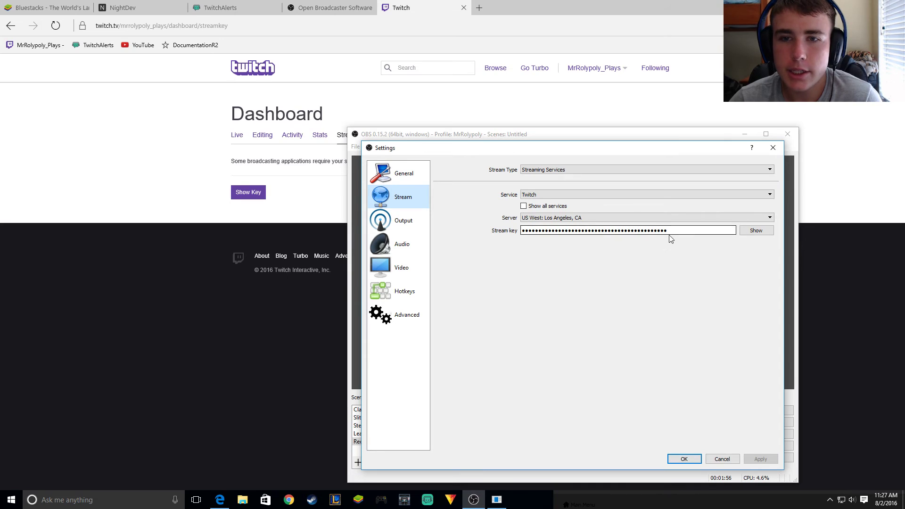
{"action": "left_click", "coordinate": [547, 218]}
{"action": "left_click", "coordinate": [550, 217]}
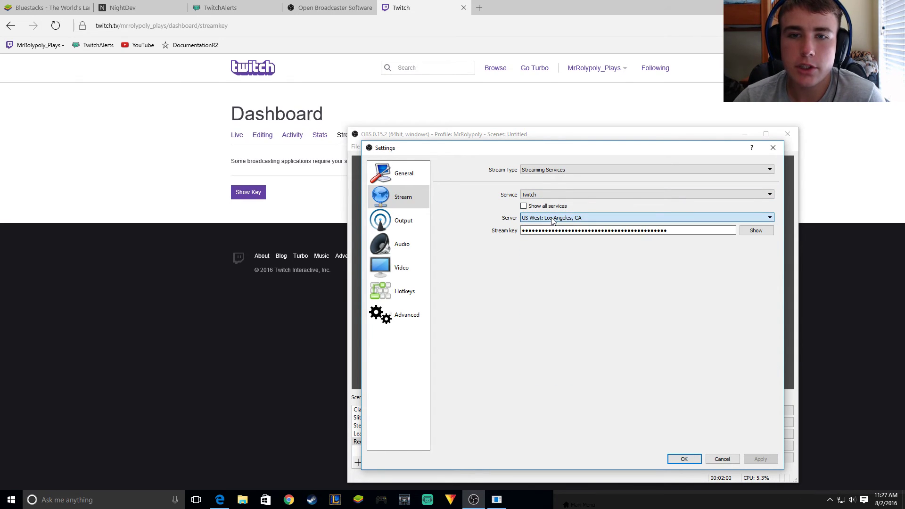
Review the OBS output settings for streaming, recording and audio, including the streaming rate control options.
{"action": "left_click", "coordinate": [374, 221]}
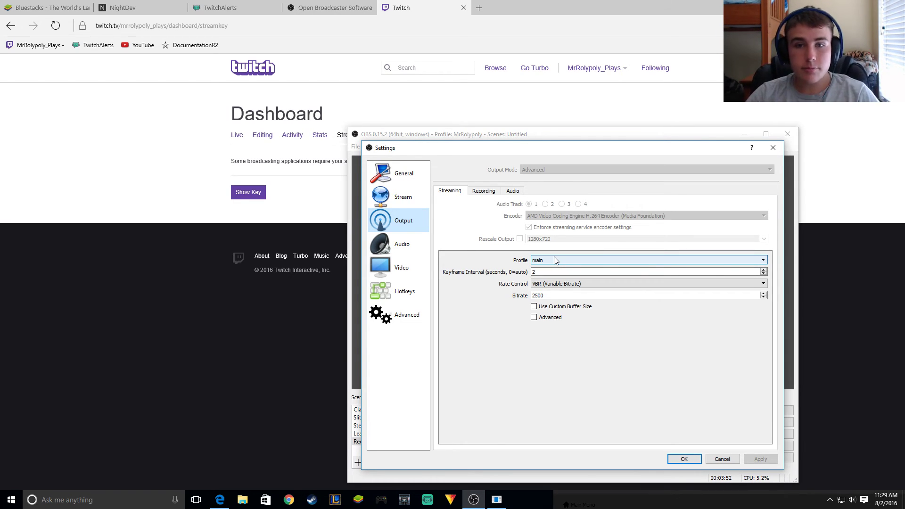
{"action": "left_click", "coordinate": [567, 289]}
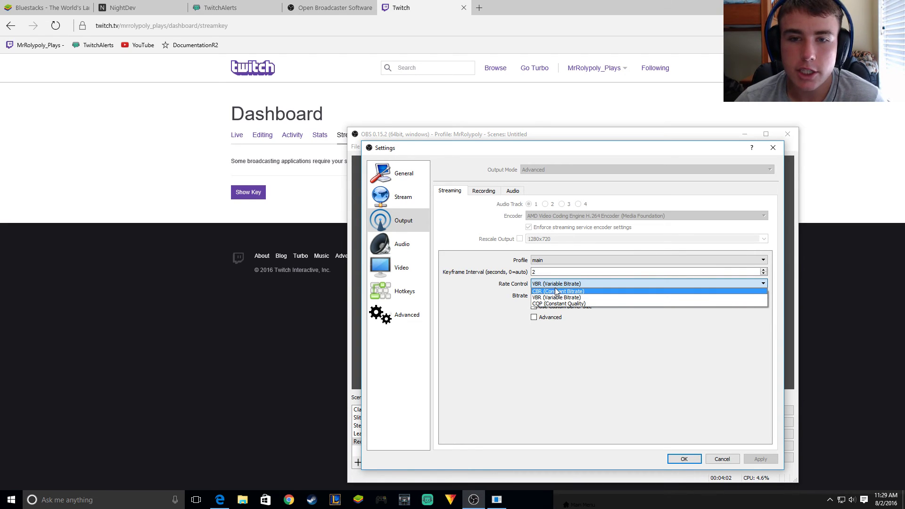
{"action": "left_click", "coordinate": [568, 285]}
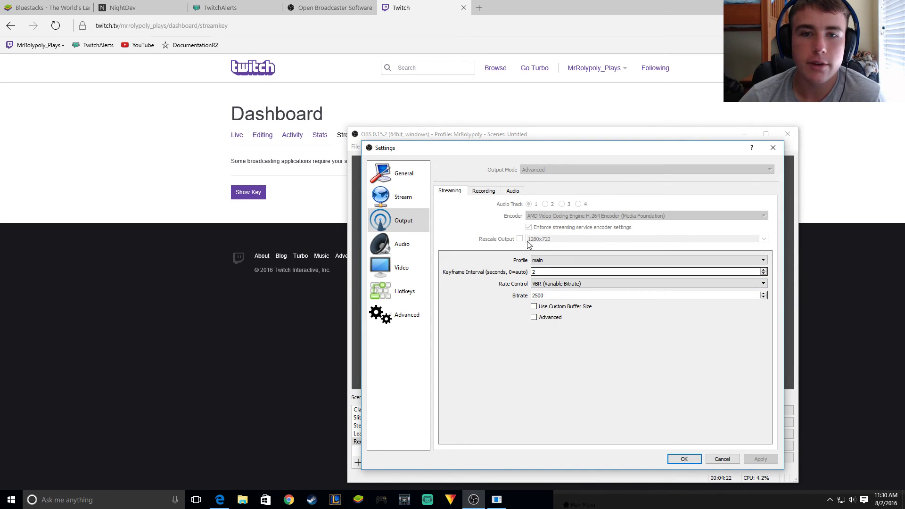
{"action": "left_click", "coordinate": [489, 194]}
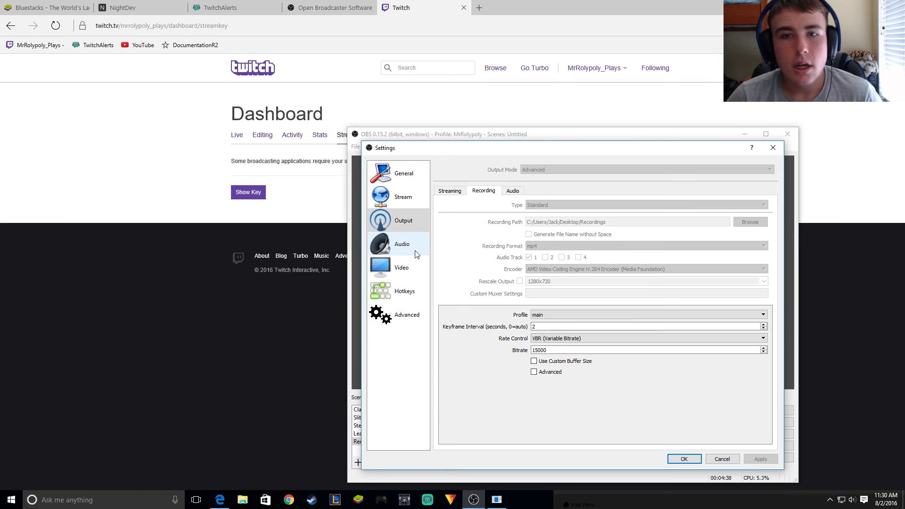
{"action": "left_click", "coordinate": [513, 190]}
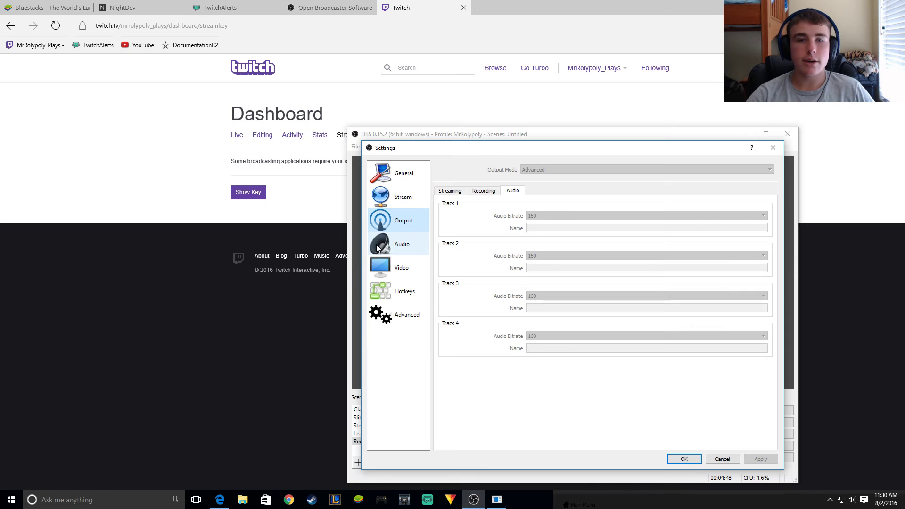
Review the Audio, Video, Hotkeys and Advanced settings and close the settings dialog.
{"action": "left_click", "coordinate": [410, 241]}
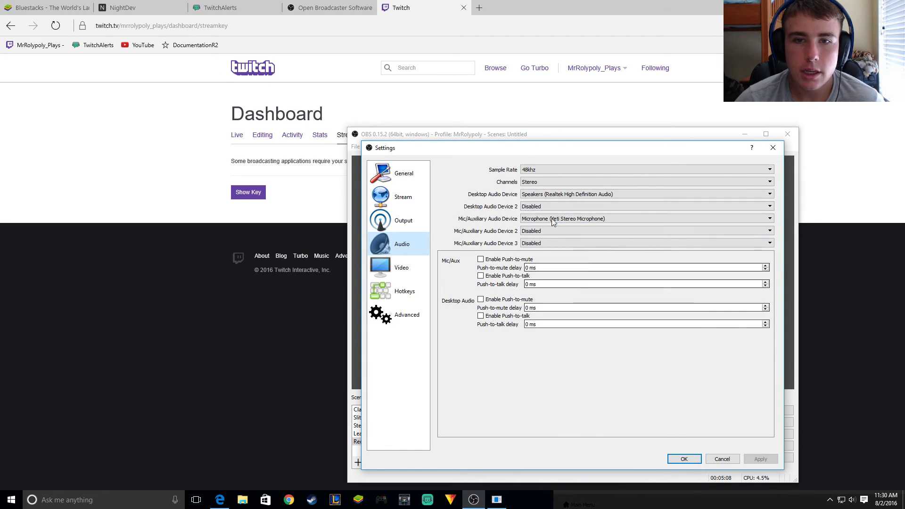
{"action": "left_click", "coordinate": [401, 268]}
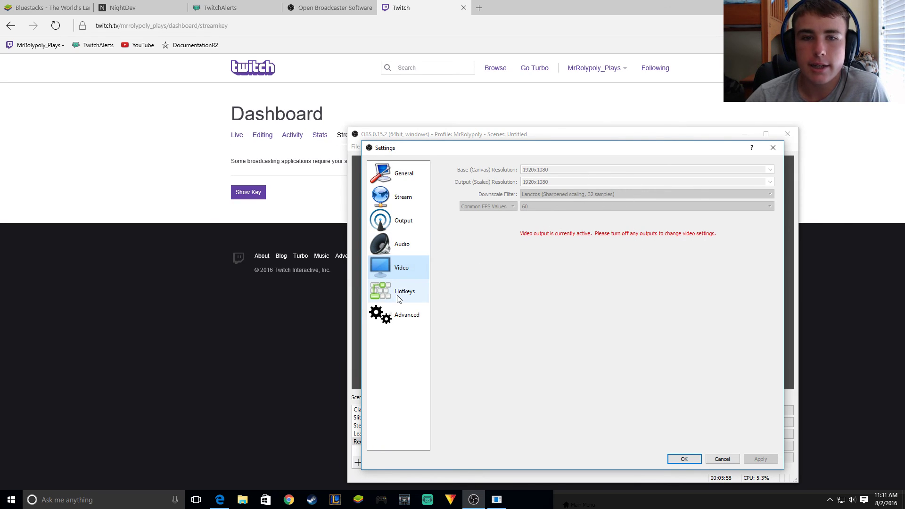
{"action": "left_click", "coordinate": [375, 290]}
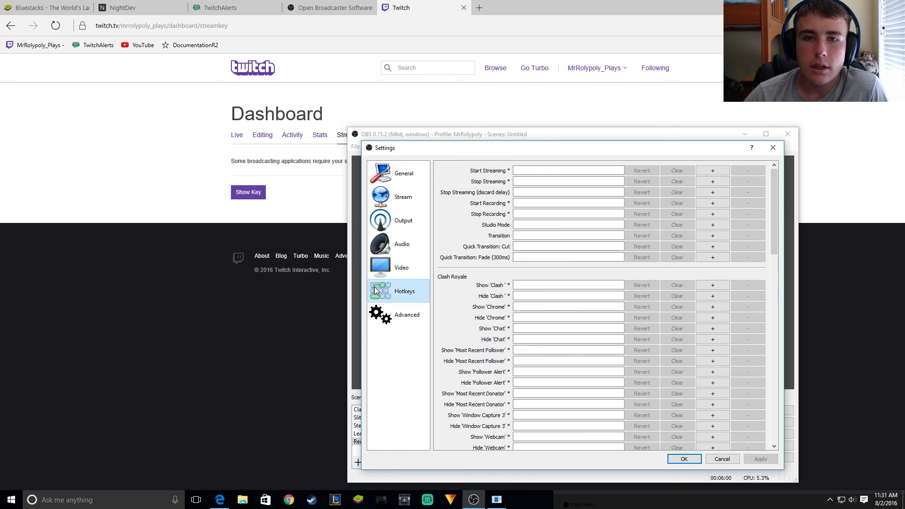
{"action": "left_click", "coordinate": [385, 315]}
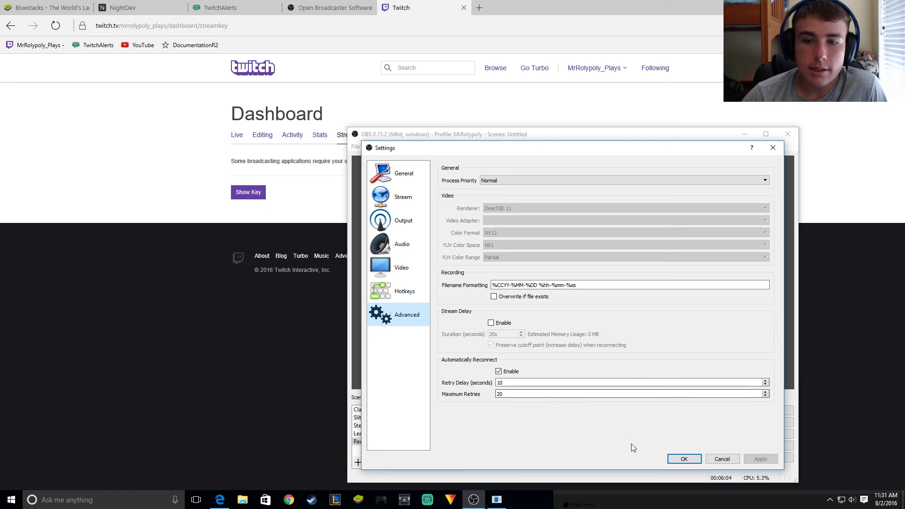
{"action": "left_click", "coordinate": [685, 459]}
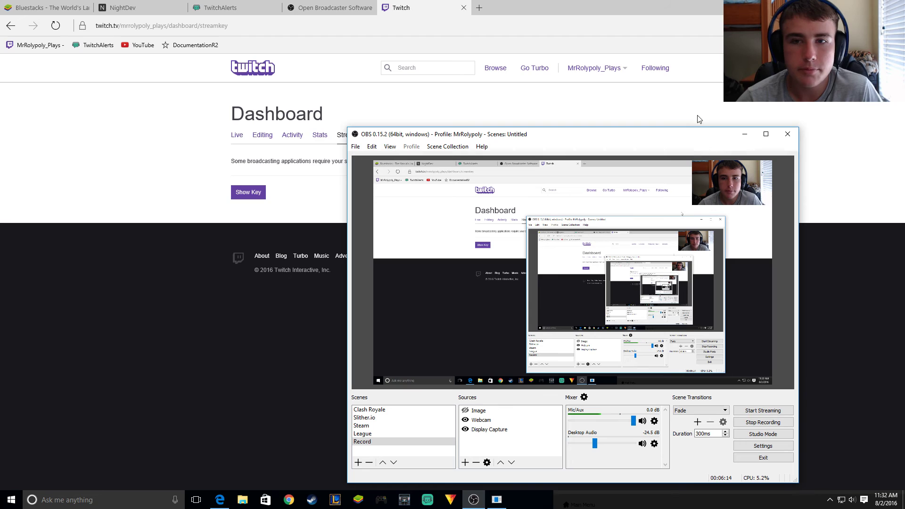
View the BlueStacks website in the browser, minimize the browser to the desktop and bring OBS back up.
{"action": "left_click", "coordinate": [745, 135]}
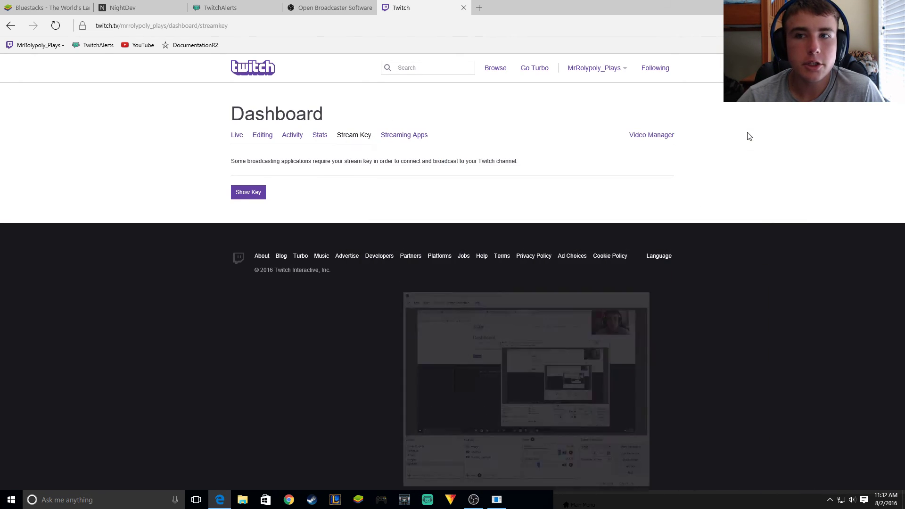
{"action": "left_click", "coordinate": [43, 10]}
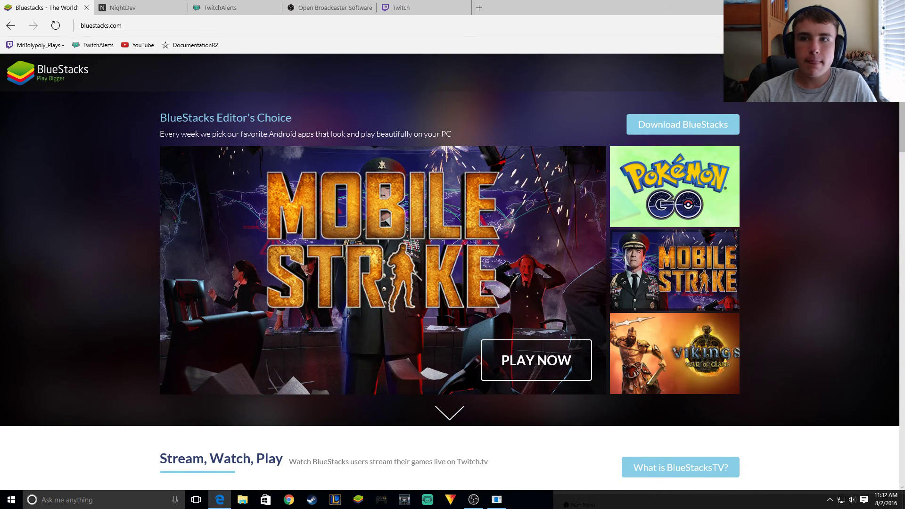
{"action": "left_click", "coordinate": [851, 7]}
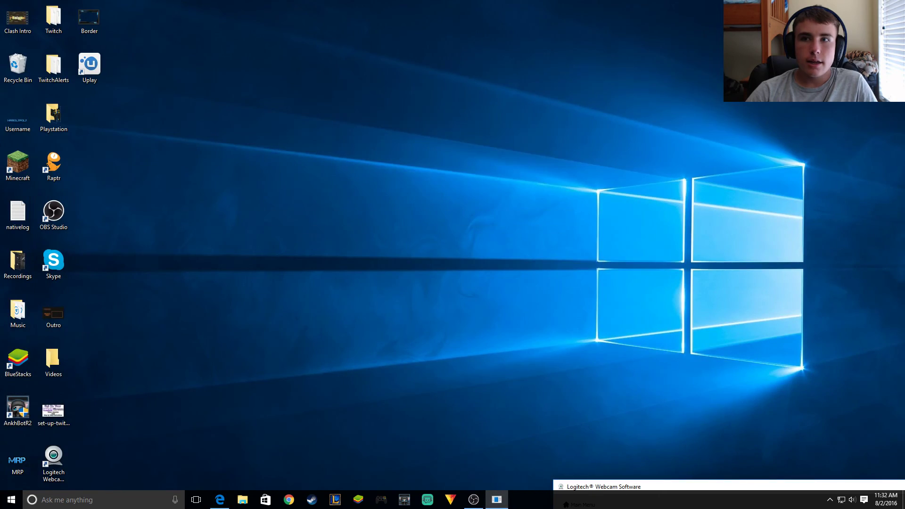
{"action": "left_click", "coordinate": [476, 500]}
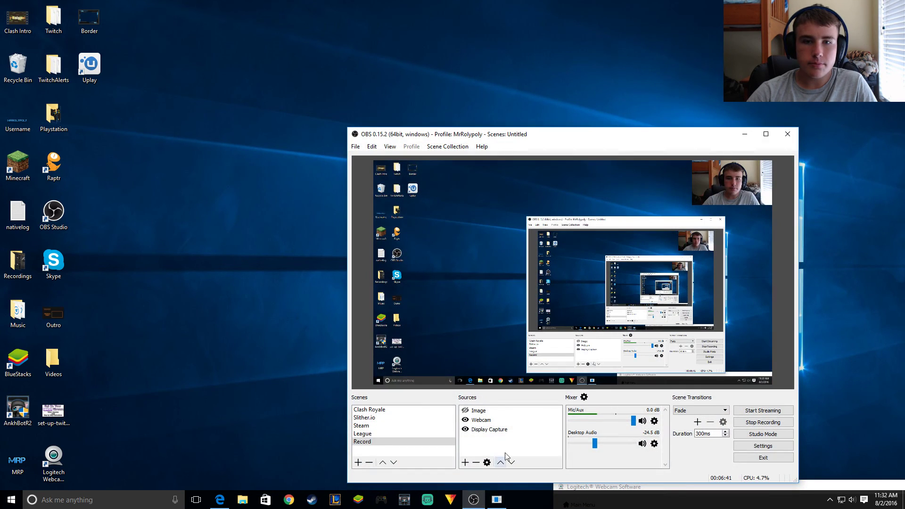
{"action": "right_click", "coordinate": [473, 443]}
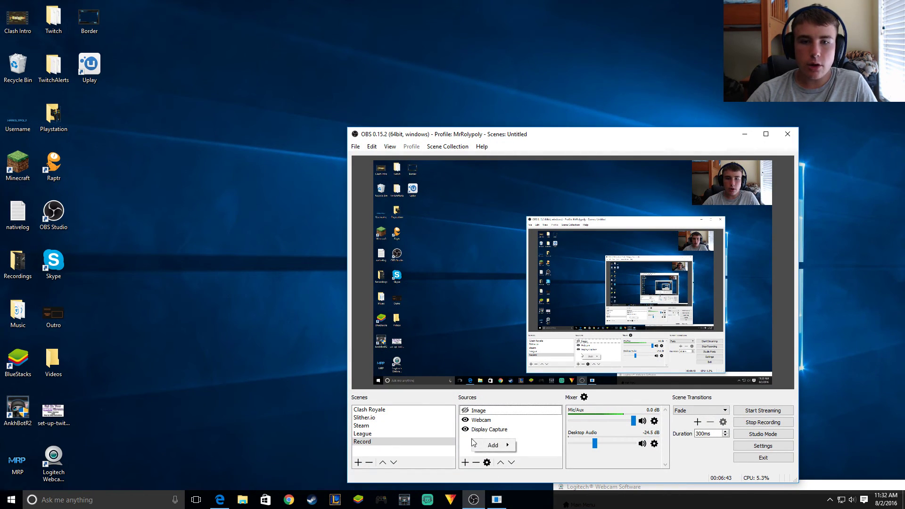
{"action": "left_click", "coordinate": [402, 450]}
{"action": "right_click", "coordinate": [403, 451]}
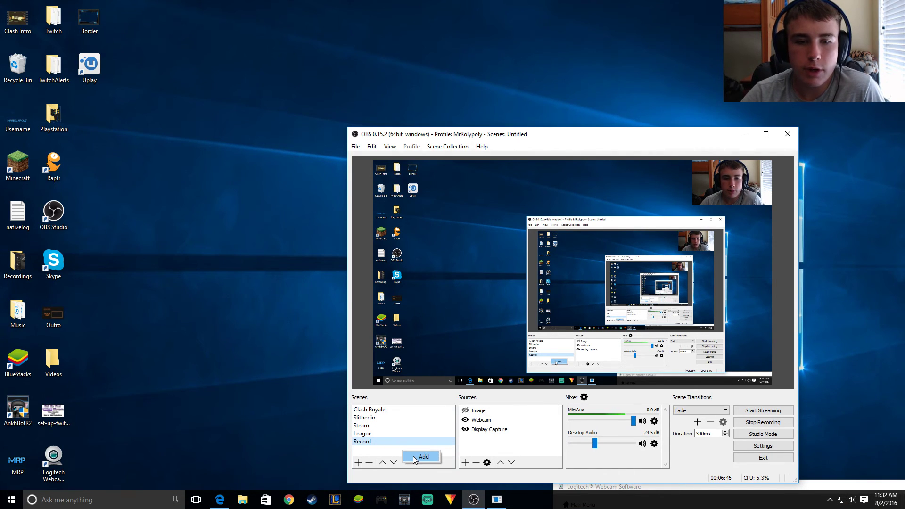
{"action": "left_click", "coordinate": [422, 456]}
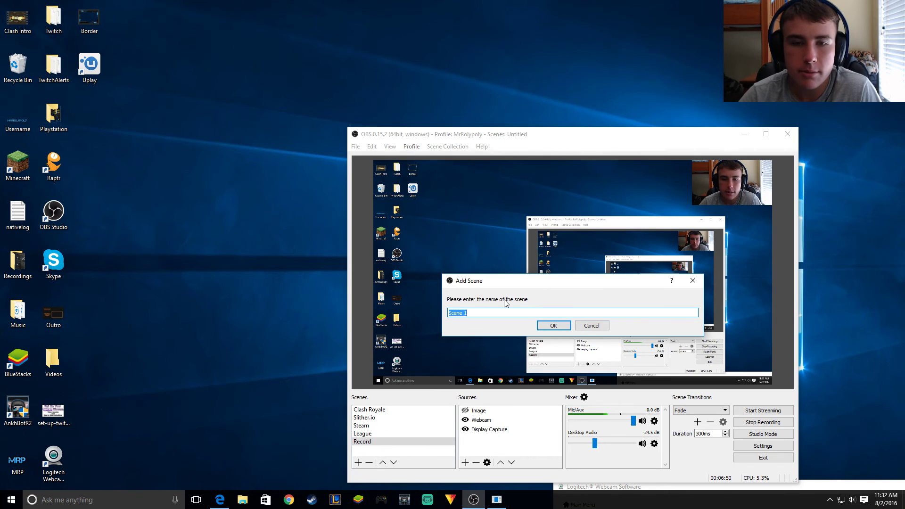
{"action": "left_click", "coordinate": [603, 325]}
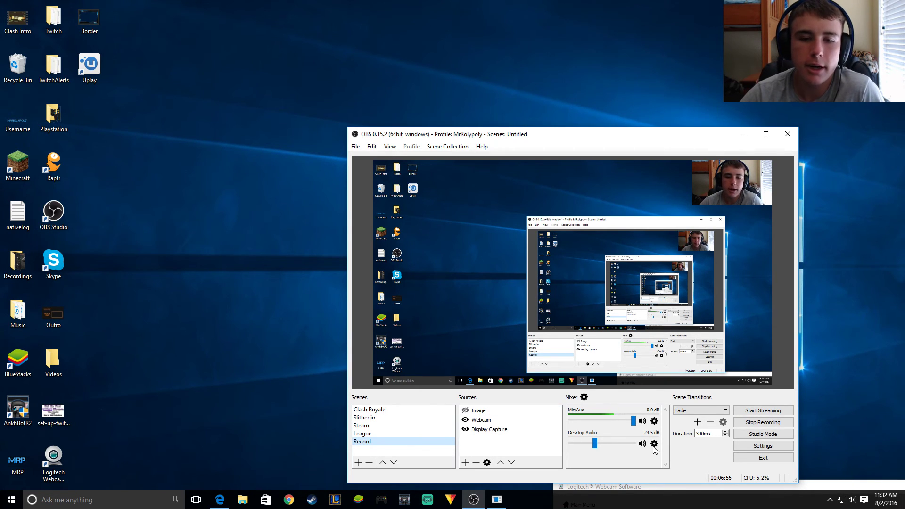
Examine the existing window captures that can be added as sources to the Record scene, and leave without adding one.
{"action": "right_click", "coordinate": [540, 451]}
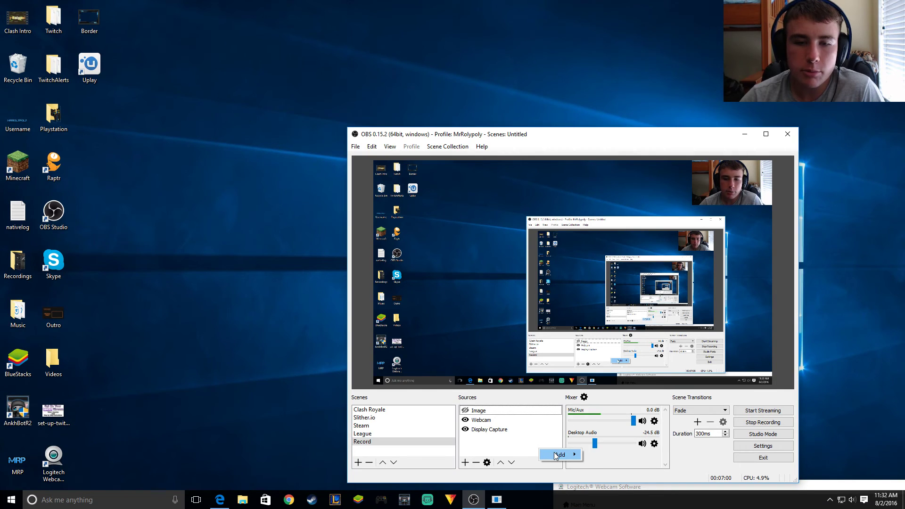
{"action": "mouse_move", "coordinate": [561, 454]}
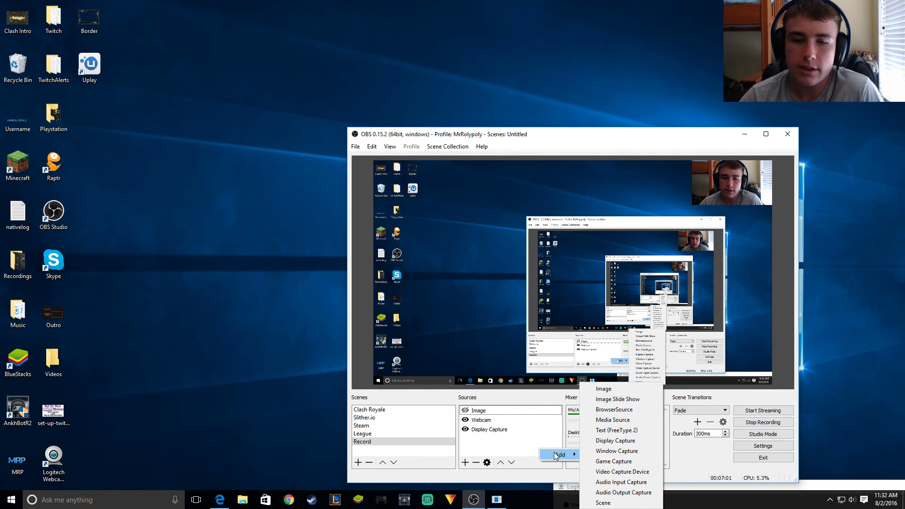
{"action": "left_click", "coordinate": [617, 451]}
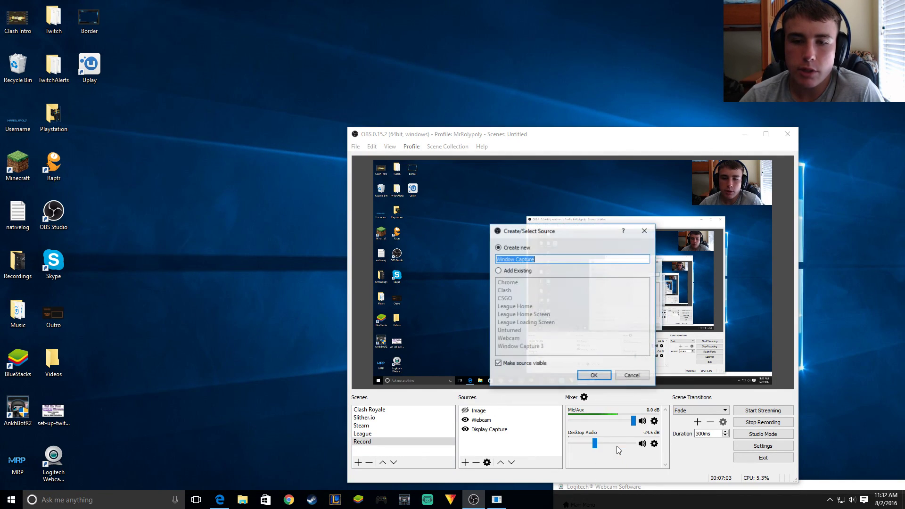
{"action": "left_click", "coordinate": [499, 272]}
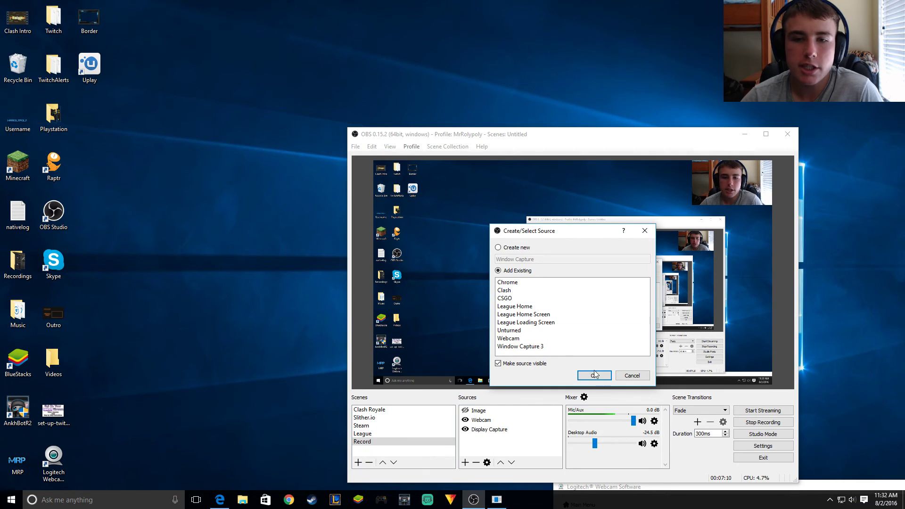
{"action": "left_click", "coordinate": [627, 377]}
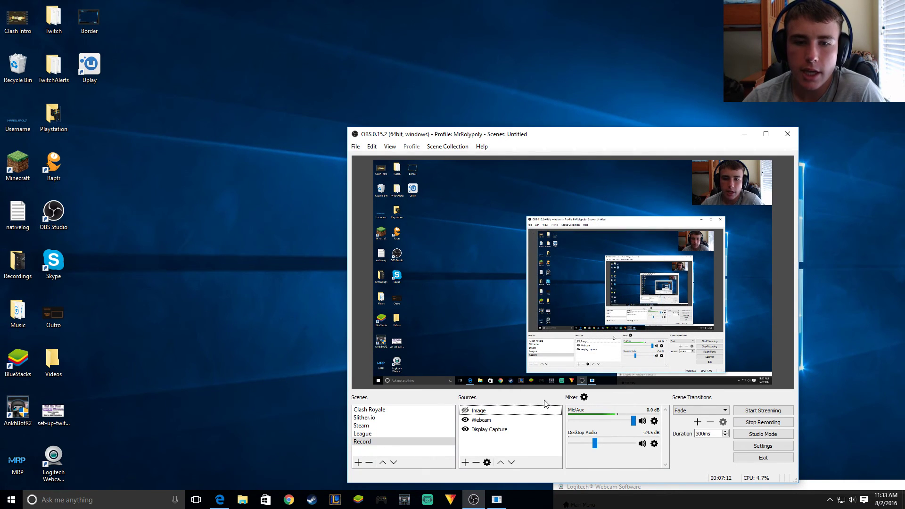
View the creation options for a Game Capture source without adding it, and review the list of available source types.
{"action": "right_click", "coordinate": [522, 449]}
{"action": "mouse_move", "coordinate": [542, 452]}
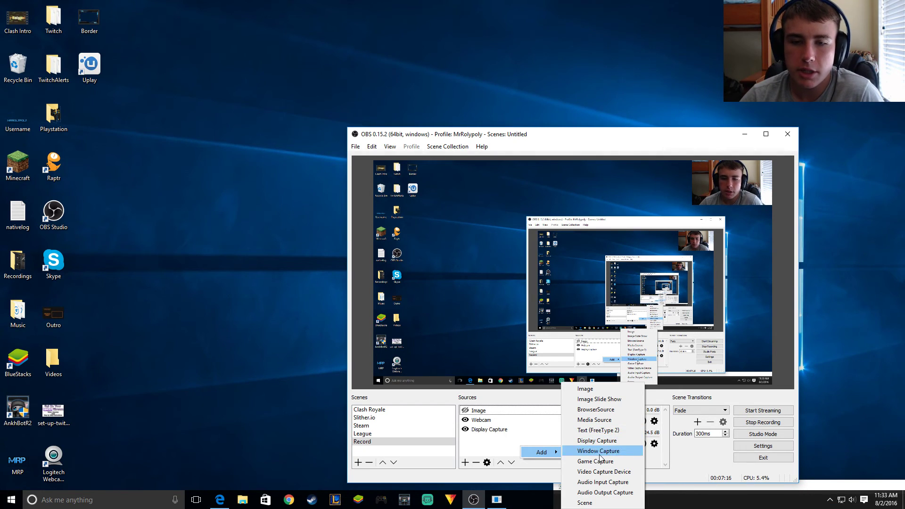
{"action": "left_click", "coordinate": [585, 460]}
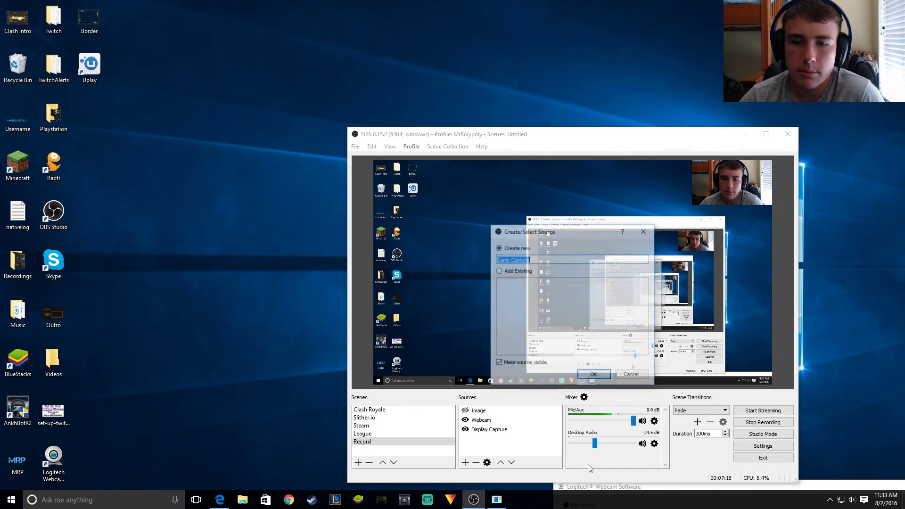
{"action": "left_click", "coordinate": [632, 376]}
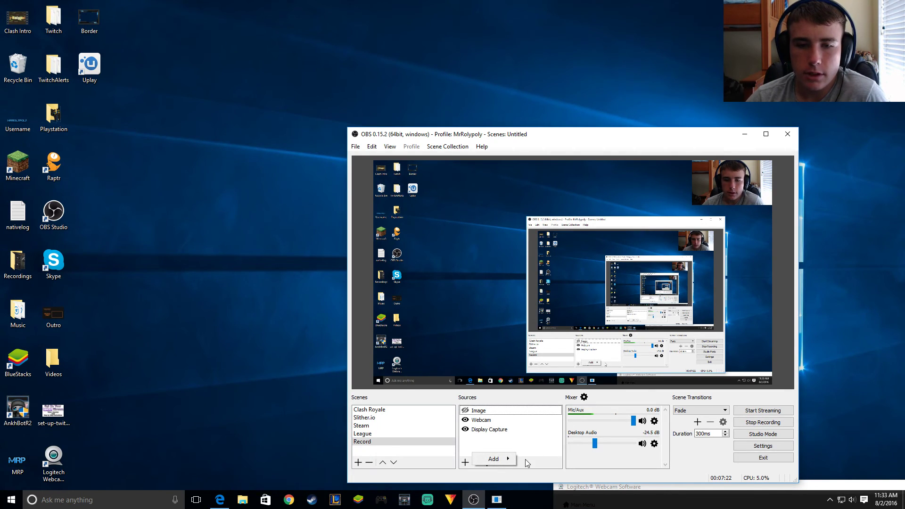
{"action": "mouse_move", "coordinate": [514, 460]}
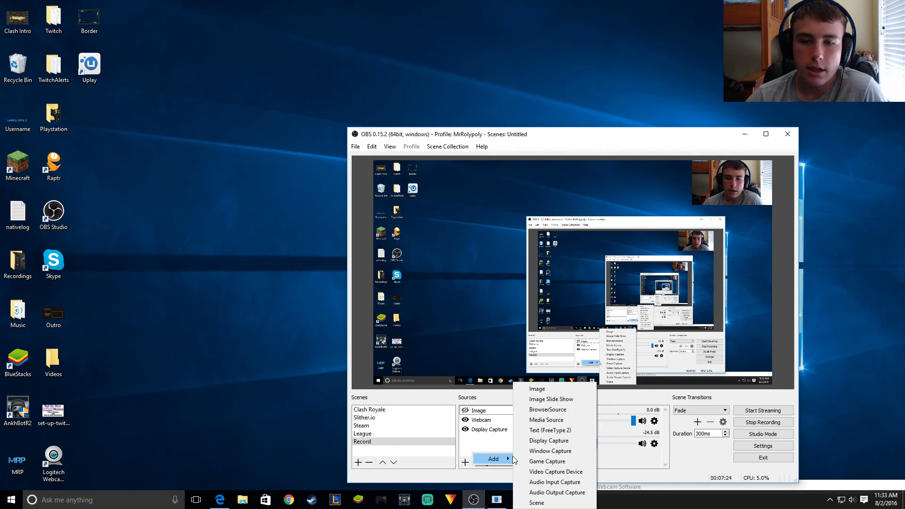
{"action": "left_click", "coordinate": [500, 446]}
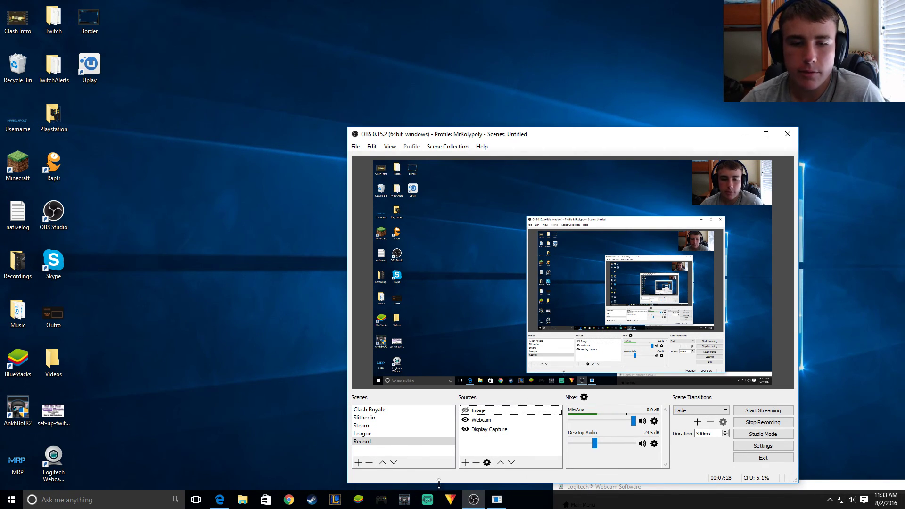
Bring up the Logitech Webcam Software window and move it fully into view on the desktop.
{"action": "left_click", "coordinate": [504, 503]}
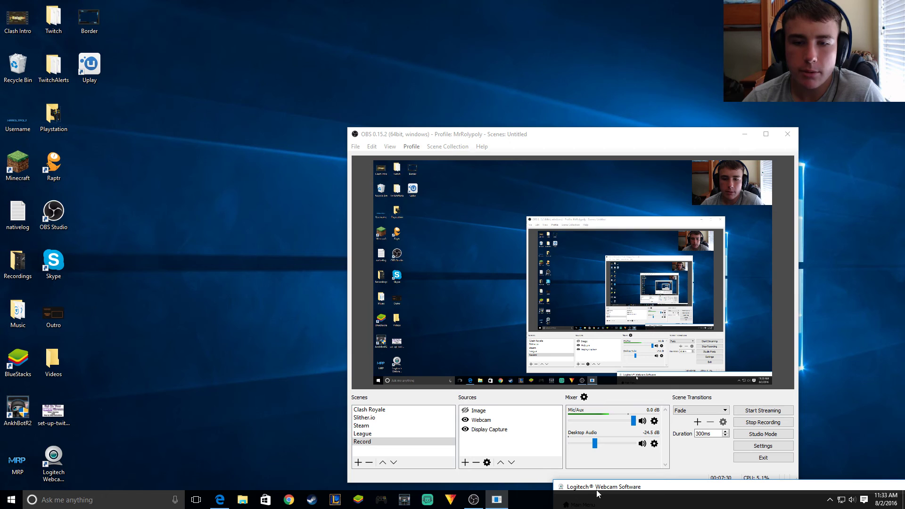
{"action": "left_click_drag", "start_coordinate": [597, 493], "coordinate": [58, 80]}
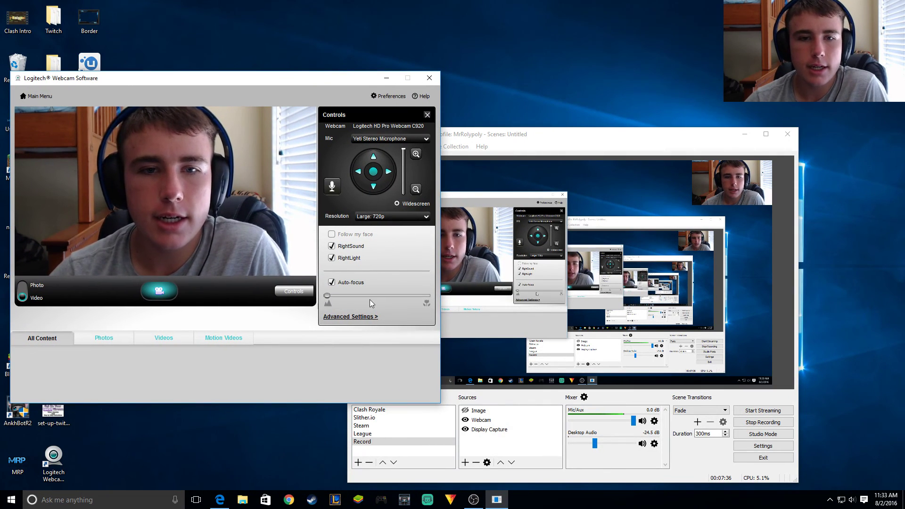
{"action": "right_click", "coordinate": [497, 447]}
{"action": "mouse_move", "coordinate": [512, 454]}
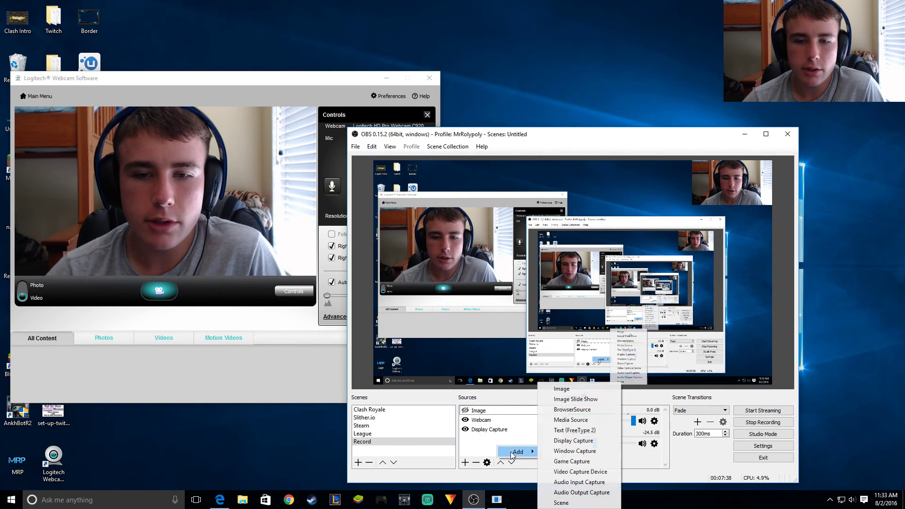
{"action": "left_click", "coordinate": [575, 451]}
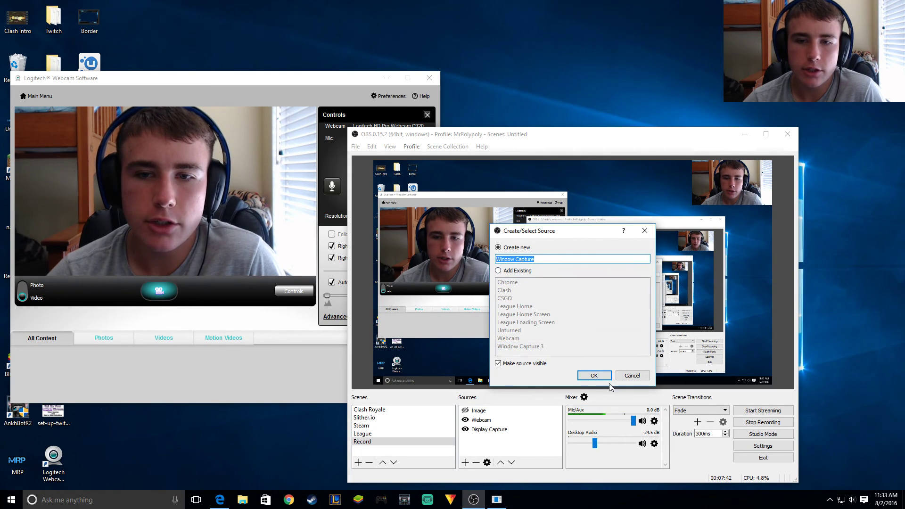
{"action": "left_click", "coordinate": [632, 375]}
Remove the Webcam source from the Record scene.
{"action": "left_click", "coordinate": [498, 420]}
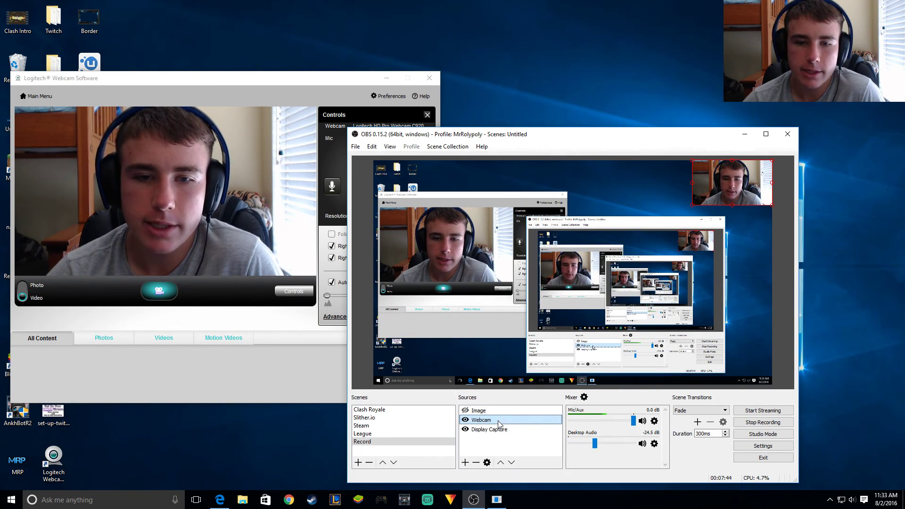
{"action": "right_click", "coordinate": [498, 421]}
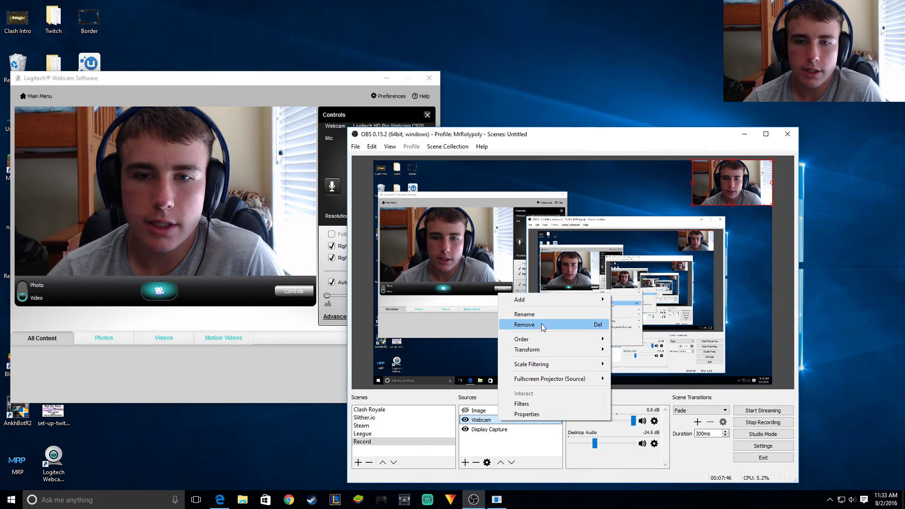
{"action": "left_click", "coordinate": [524, 325]}
{"action": "left_click", "coordinate": [584, 322]}
Add the existing Webcam window capture to the Record scene, shrink it and place it in the preview's upper-right corner.
{"action": "right_click", "coordinate": [492, 447]}
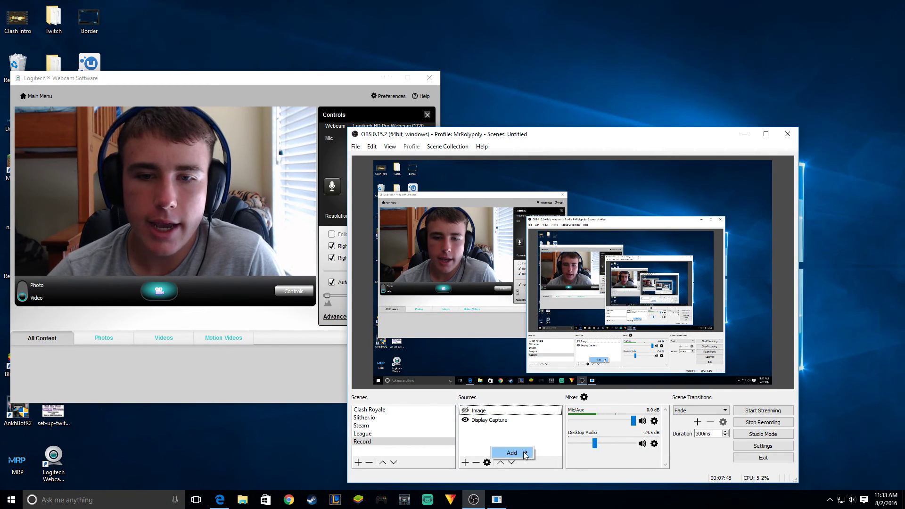
{"action": "mouse_move", "coordinate": [525, 454]}
{"action": "left_click", "coordinate": [576, 448]}
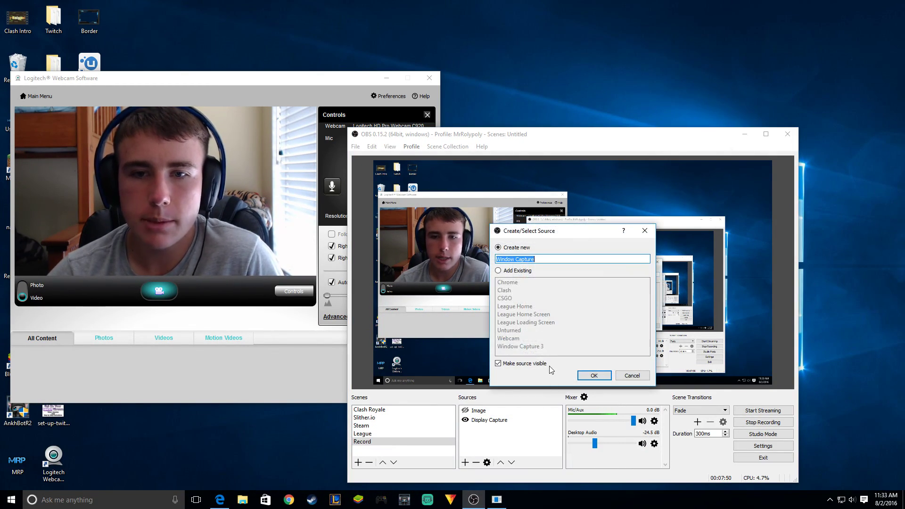
{"action": "left_click", "coordinate": [513, 271]}
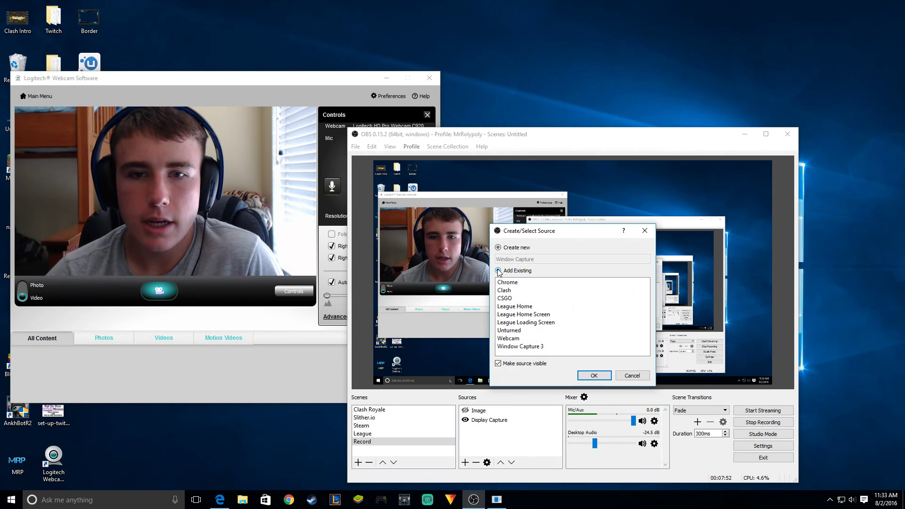
{"action": "left_click", "coordinate": [542, 338]}
{"action": "left_click", "coordinate": [589, 375]}
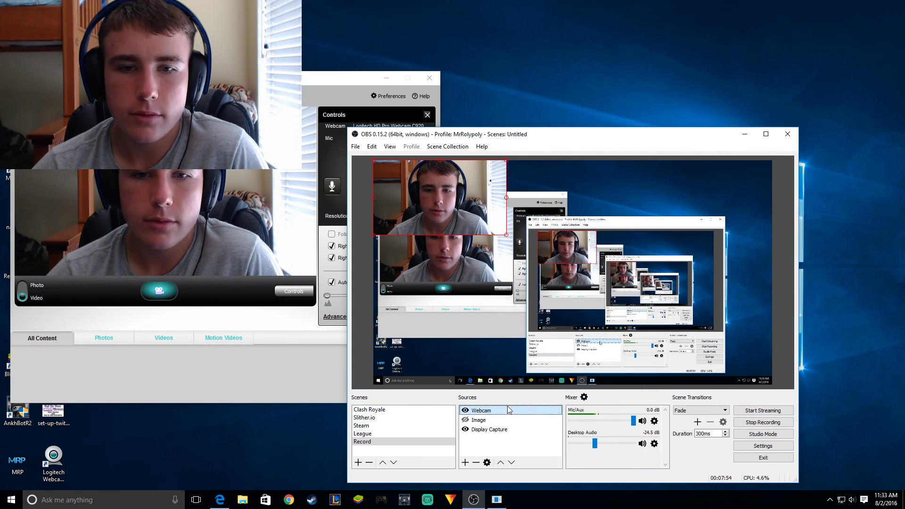
{"action": "left_click_drag", "start_coordinate": [506, 235], "coordinate": [734, 195]}
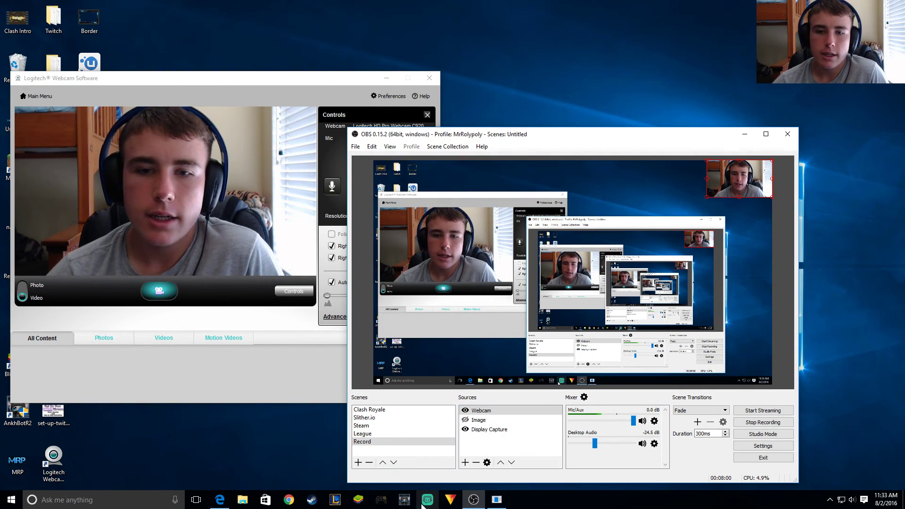
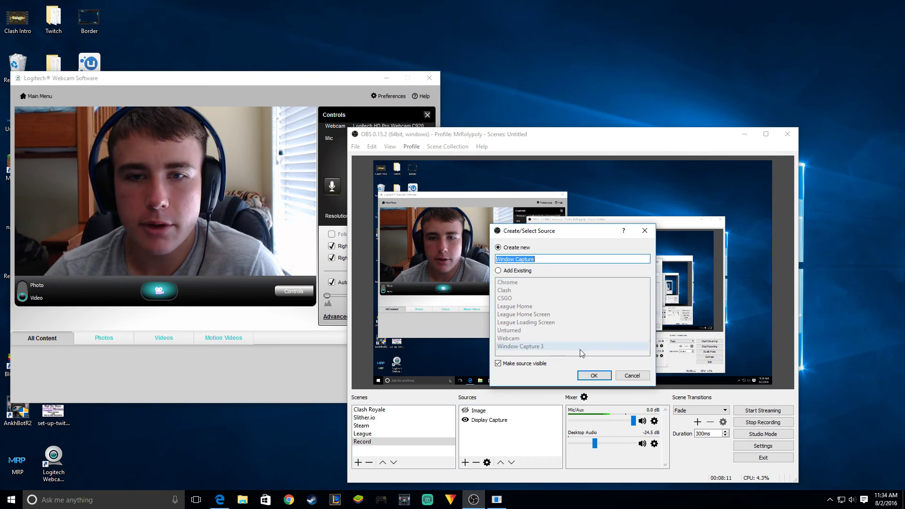
Create a new Window Capture source that captures the Logitech Webcam Software window, keeping the default name and capture options.
{"action": "left_click", "coordinate": [593, 375]}
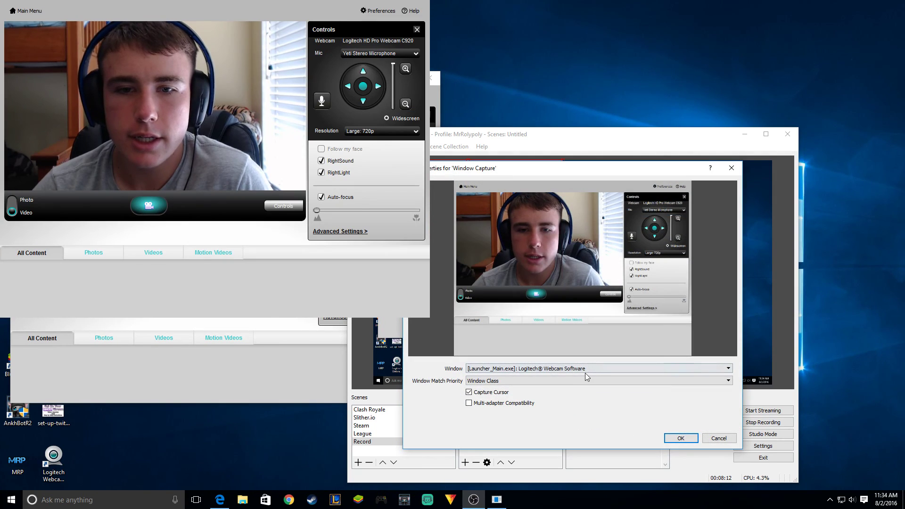
{"action": "left_click", "coordinate": [676, 438]}
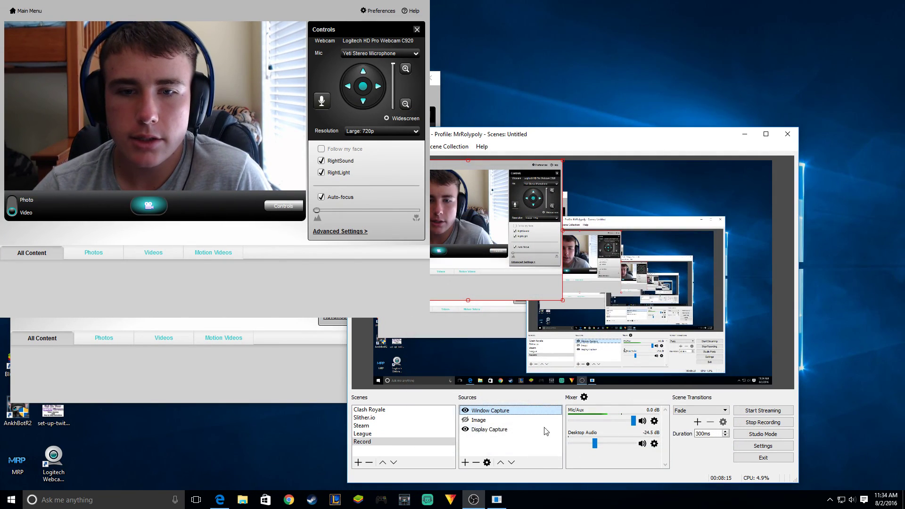
Open the filters of the Window Capture source and move the Logitech Webcam Software window down out of the way.
{"action": "right_click", "coordinate": [520, 411]}
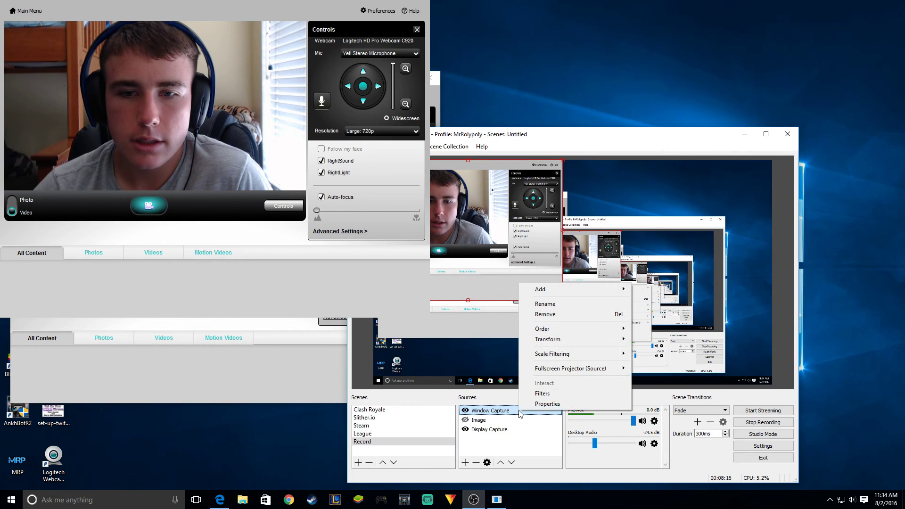
{"action": "left_click", "coordinate": [550, 396]}
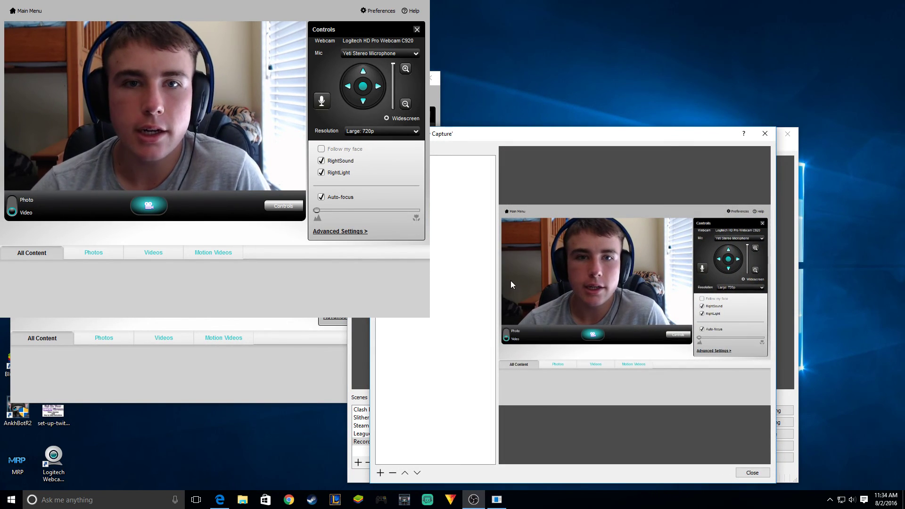
{"action": "right_click", "coordinate": [428, 404]}
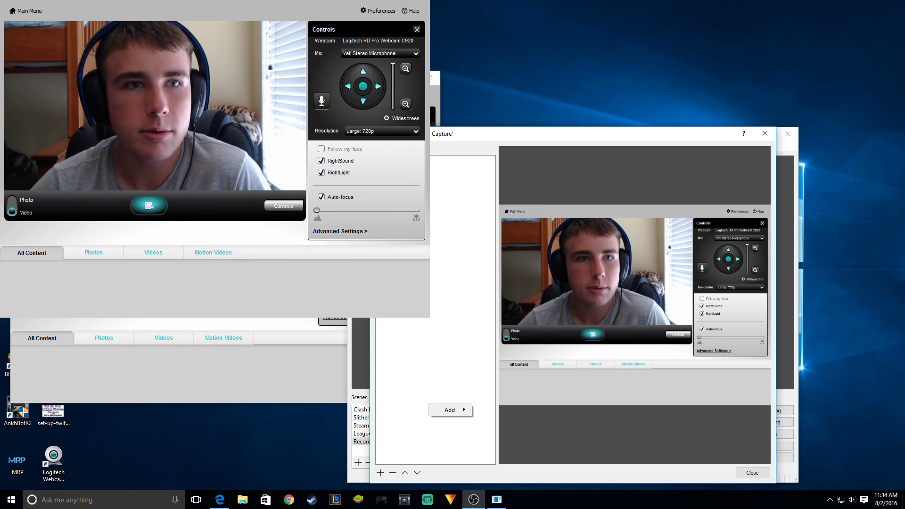
{"action": "left_click", "coordinate": [132, 1]}
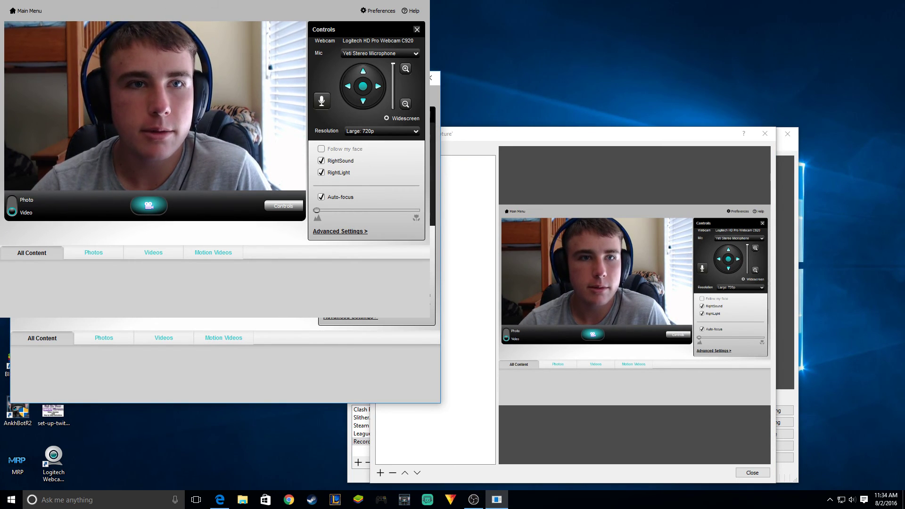
{"action": "left_click_drag", "start_coordinate": [168, 2], "coordinate": [703, 490]}
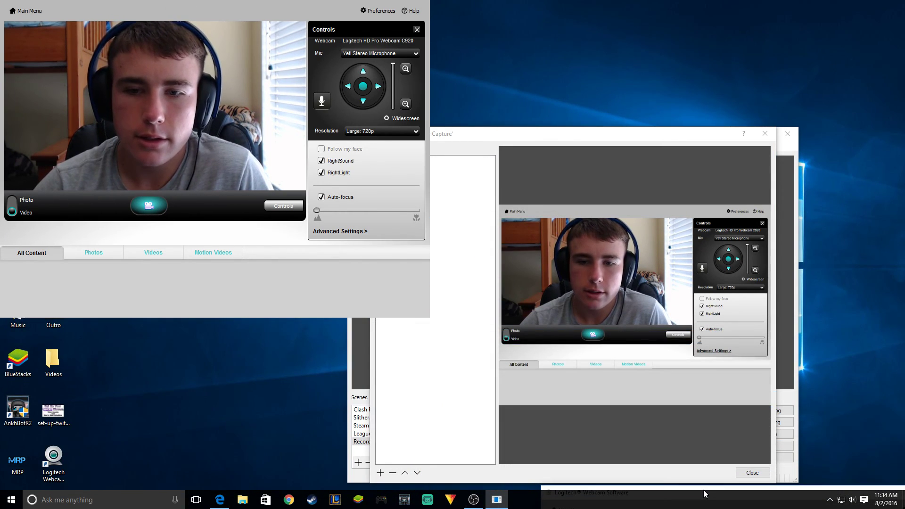
Add a Crop/Pad filter with its default name to the Window Capture source.
{"action": "right_click", "coordinate": [433, 276]}
{"action": "mouse_move", "coordinate": [445, 281]}
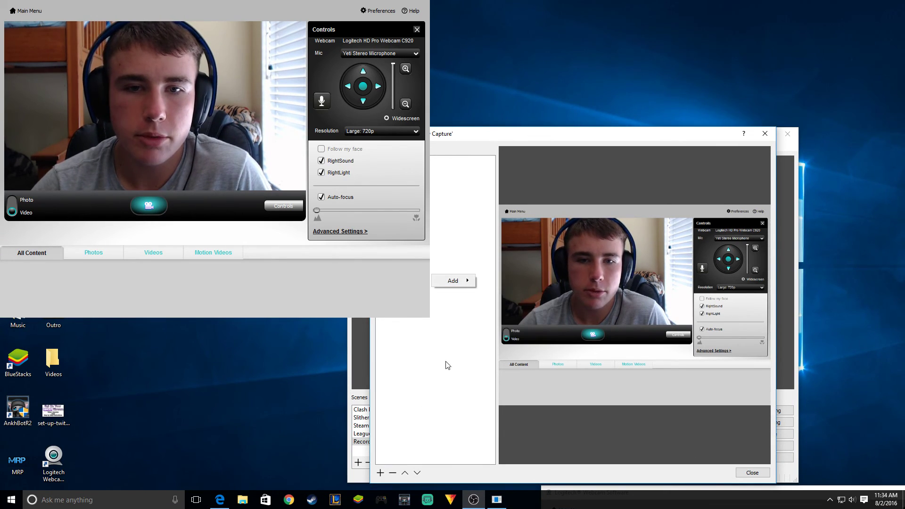
{"action": "left_click", "coordinate": [500, 292]}
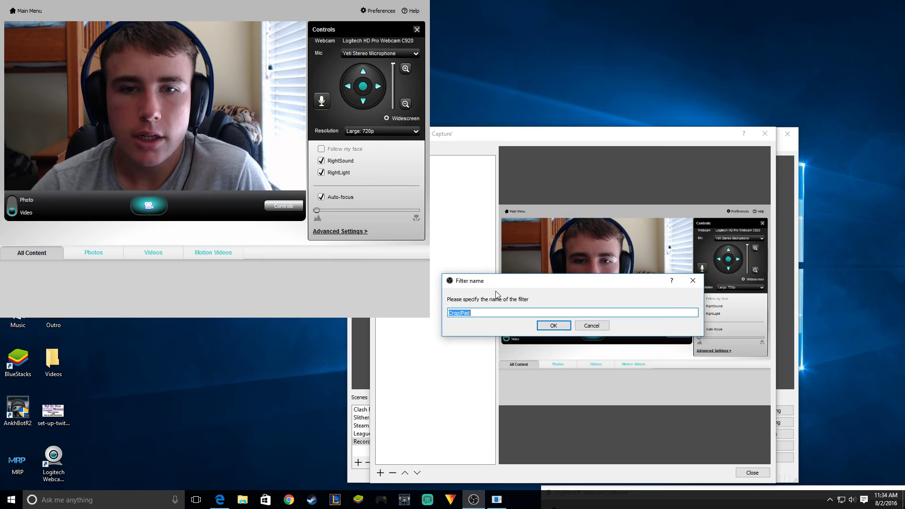
{"action": "left_click", "coordinate": [561, 330]}
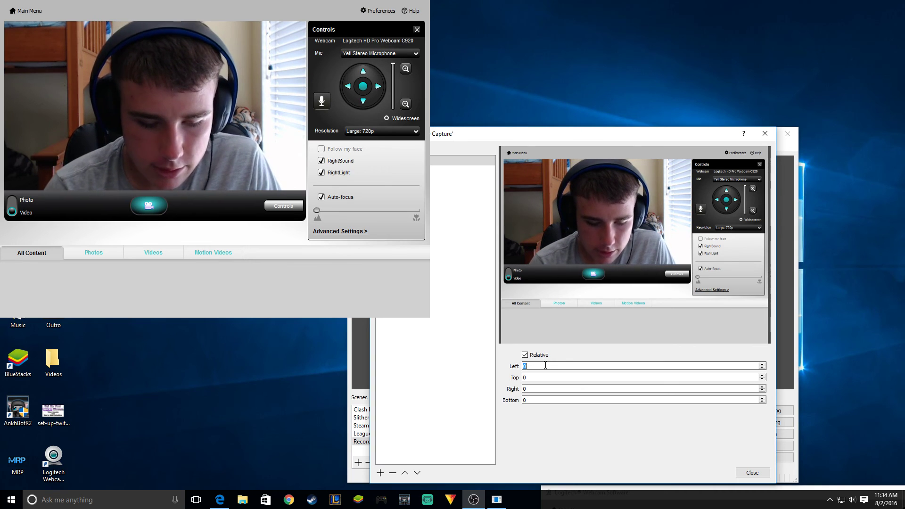
Set the Crop/Pad filter's left crop to 50 and reduce it gradually to 18.
{"action": "type", "text": "50"}
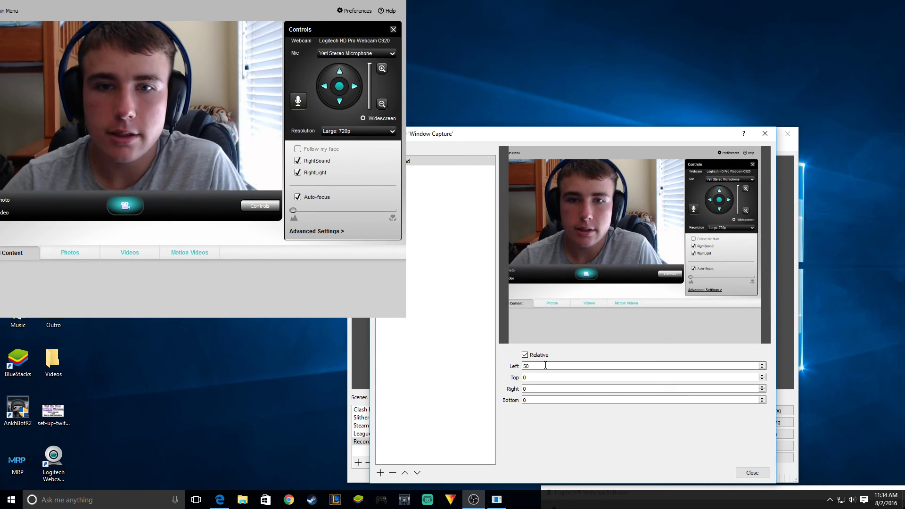
{"action": "left_click", "coordinate": [762, 369]}
{"action": "left_click", "coordinate": [761, 368]}
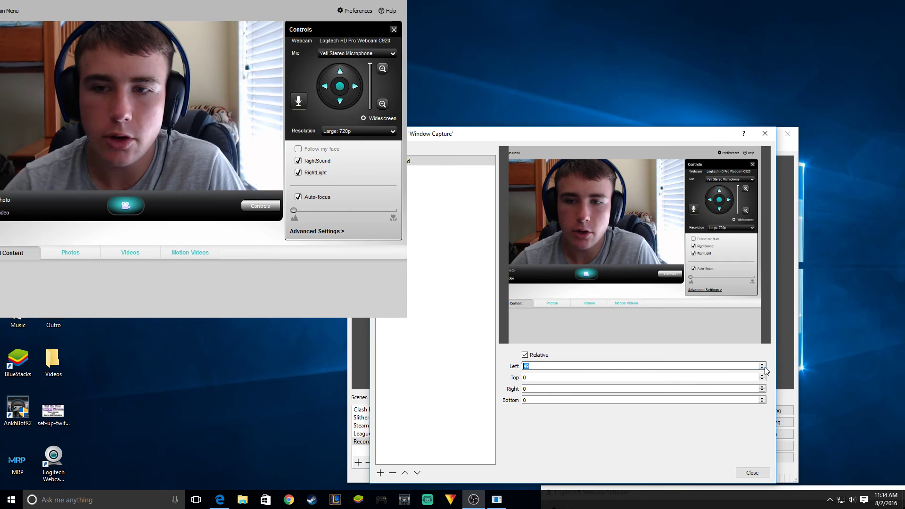
{"action": "left_click", "coordinate": [762, 368]}
{"action": "left_click", "coordinate": [761, 368]}
{"action": "left_click", "coordinate": [762, 368]}
{"action": "left_click", "coordinate": [762, 368]}
{"action": "left_click", "coordinate": [762, 368]}
{"action": "left_click", "coordinate": [761, 368]}
{"action": "left_click", "coordinate": [762, 368]}
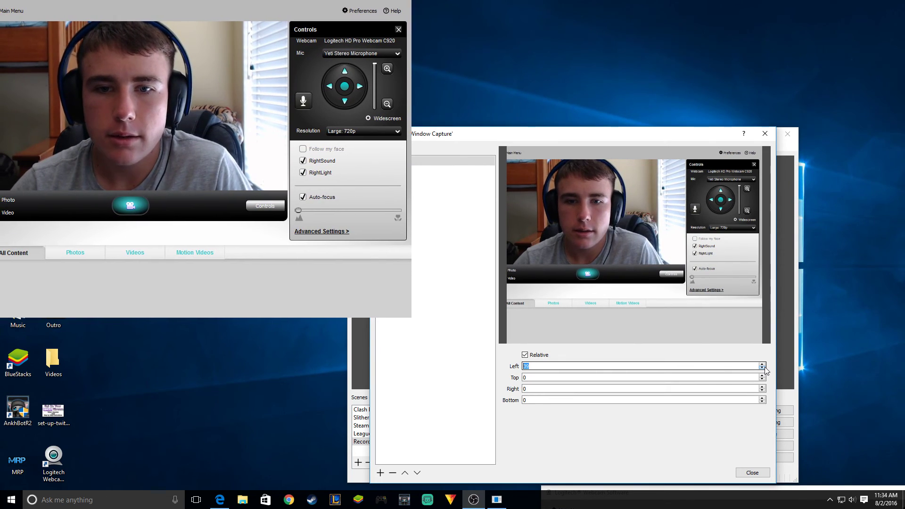
{"action": "left_click", "coordinate": [762, 368]}
{"action": "left_click", "coordinate": [762, 368]}
{"action": "left_click", "coordinate": [762, 368]}
{"action": "left_click", "coordinate": [762, 369]}
{"action": "left_click", "coordinate": [761, 368]}
{"action": "left_click", "coordinate": [761, 368]}
{"action": "left_click", "coordinate": [762, 368]}
{"action": "left_click", "coordinate": [761, 368]}
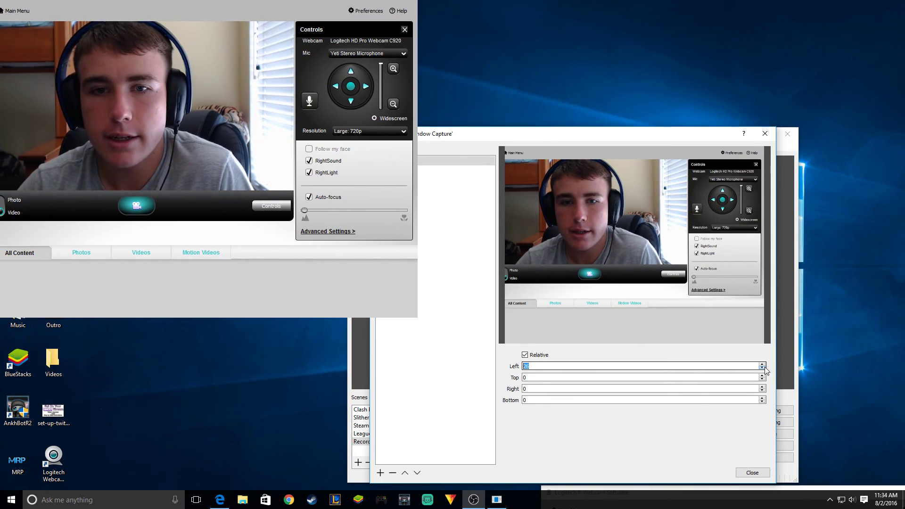
{"action": "left_click", "coordinate": [761, 368]}
{"action": "left_click", "coordinate": [762, 369]}
{"action": "left_click", "coordinate": [761, 368]}
{"action": "left_click", "coordinate": [761, 368]}
{"action": "left_click", "coordinate": [761, 368]}
{"action": "left_click", "coordinate": [762, 368]}
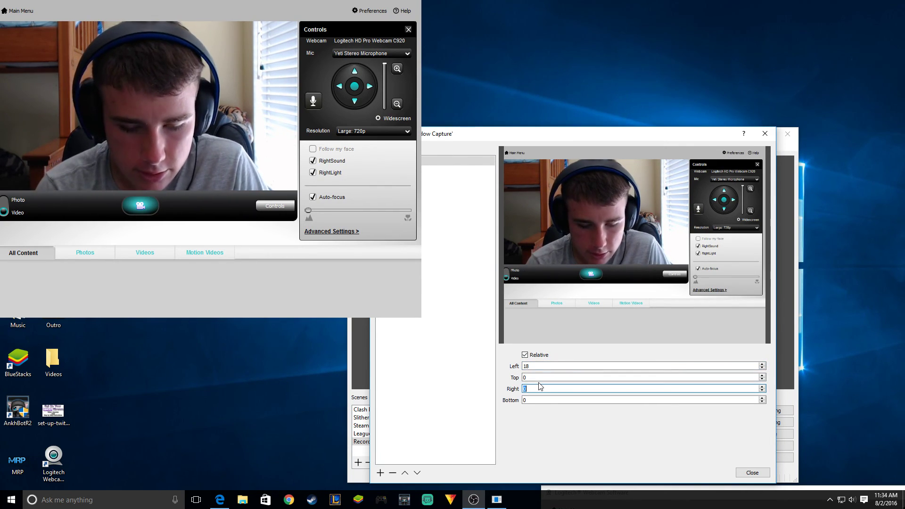
Set the filter's right crop to 300 after trying 100.
{"action": "type", "text": "100"}
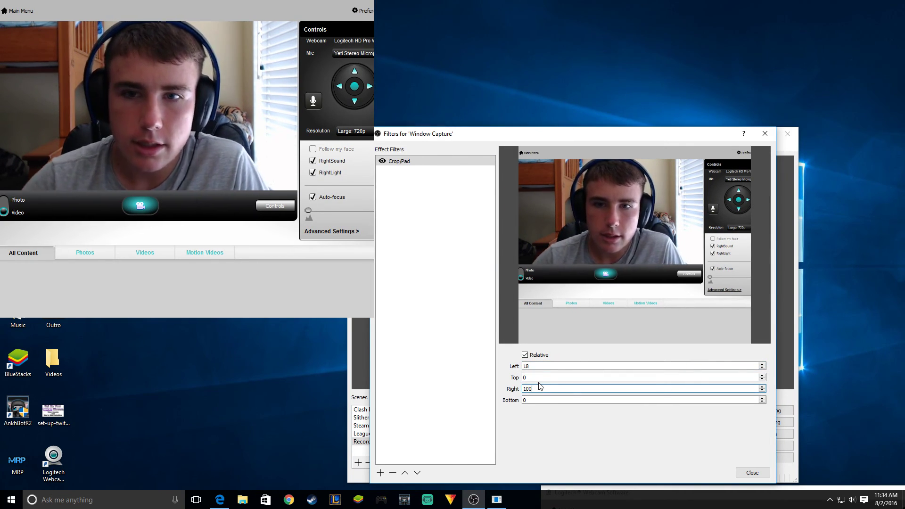
{"action": "key", "text": "BackSpace"}
{"action": "key", "text": "BackSpace"}
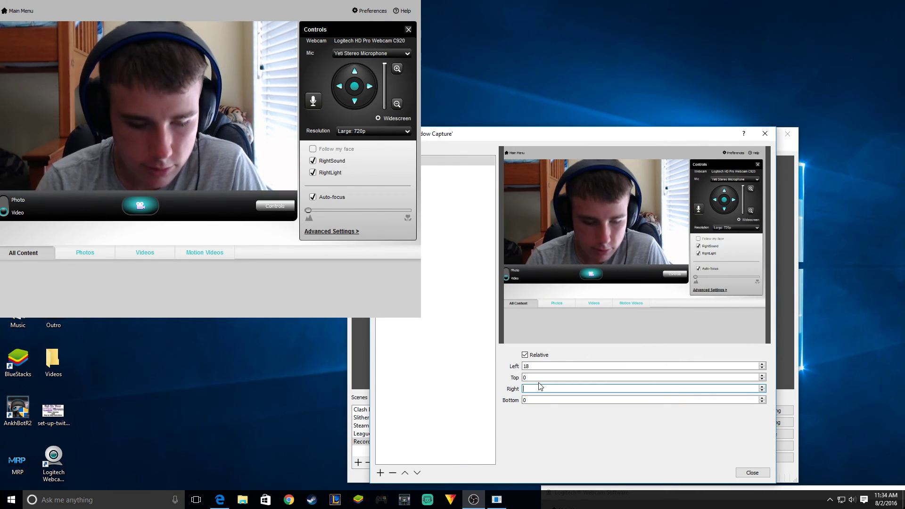
{"action": "type", "text": "300"}
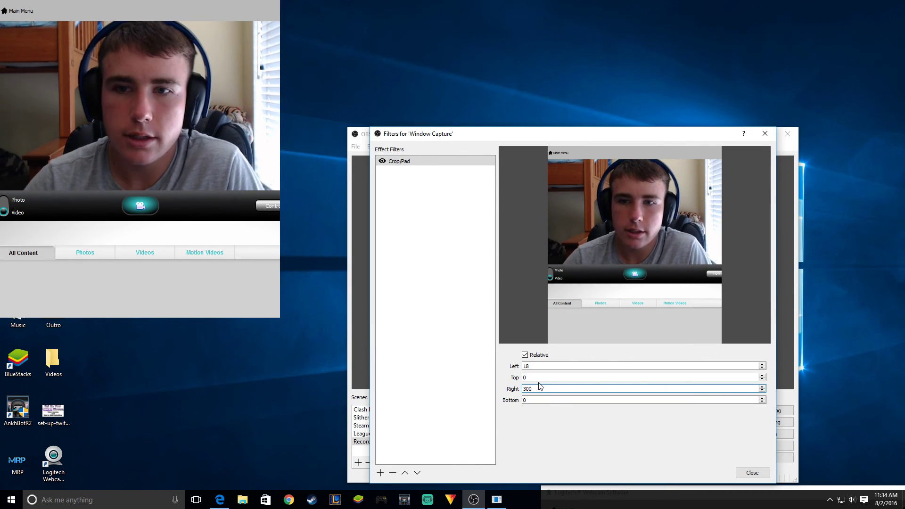
Try bottom crops of 500 and 400, settle on 300, and close the Window Capture filters.
{"action": "double_click", "coordinate": [562, 402]}
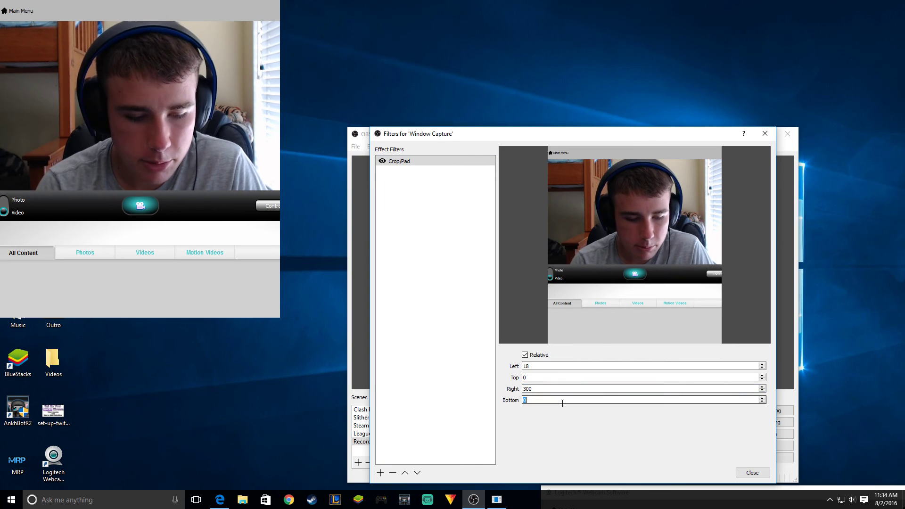
{"action": "type", "text": "500"}
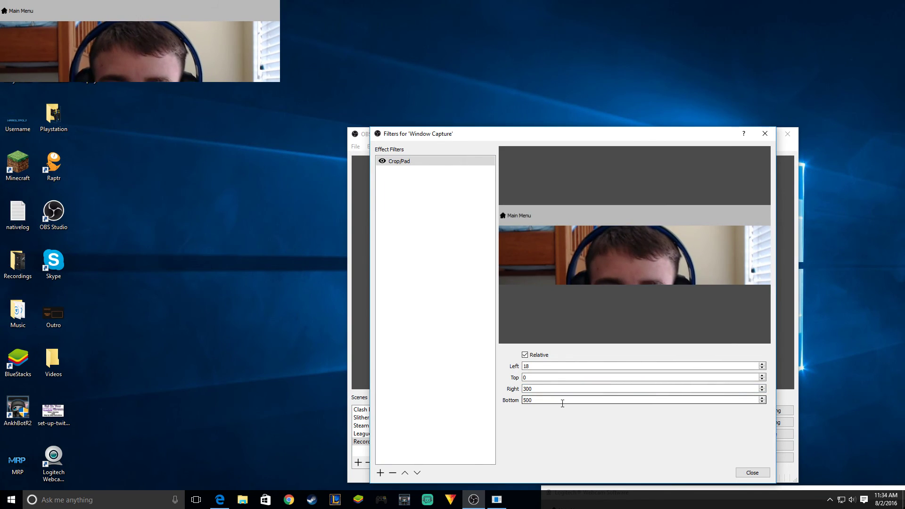
{"action": "key", "text": "BackSpace"}
{"action": "key", "text": "BackSpace"}
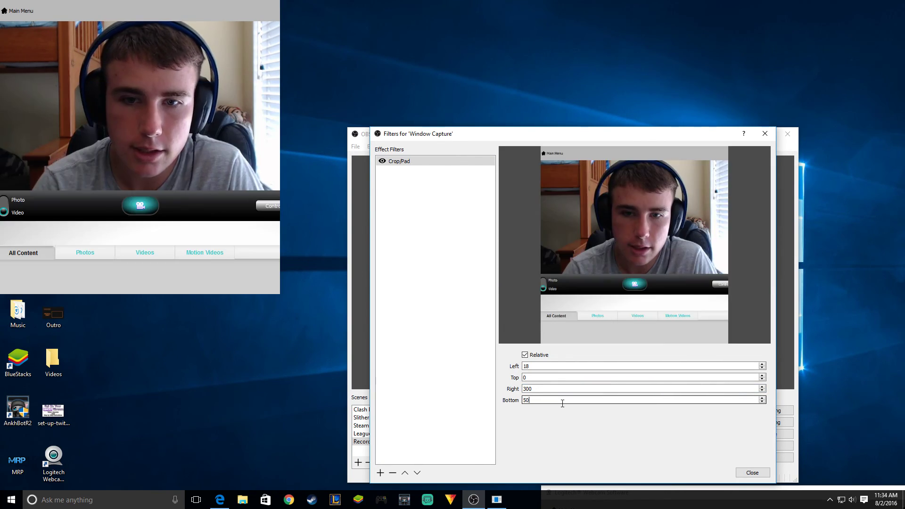
{"action": "type", "text": "400"}
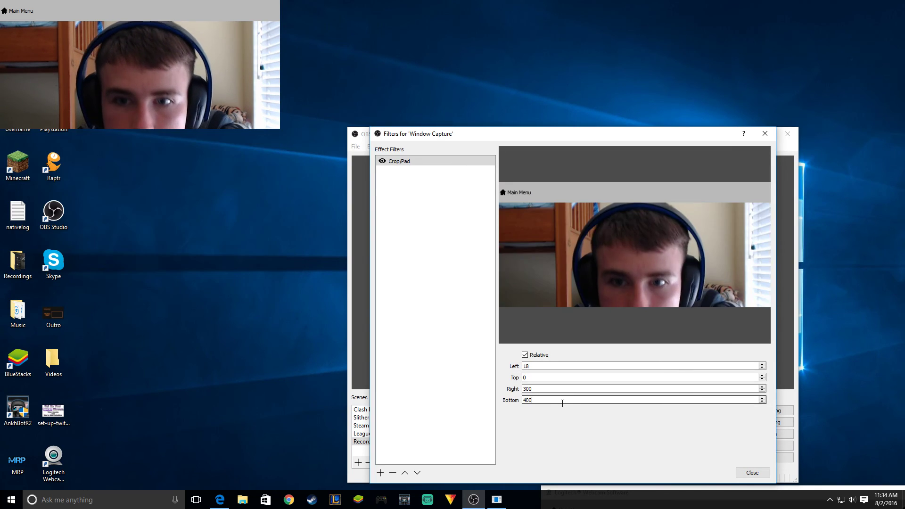
{"action": "key", "text": "BackSpace"}
{"action": "key", "text": "BackSpace"}
{"action": "key", "text": "BackSpace"}
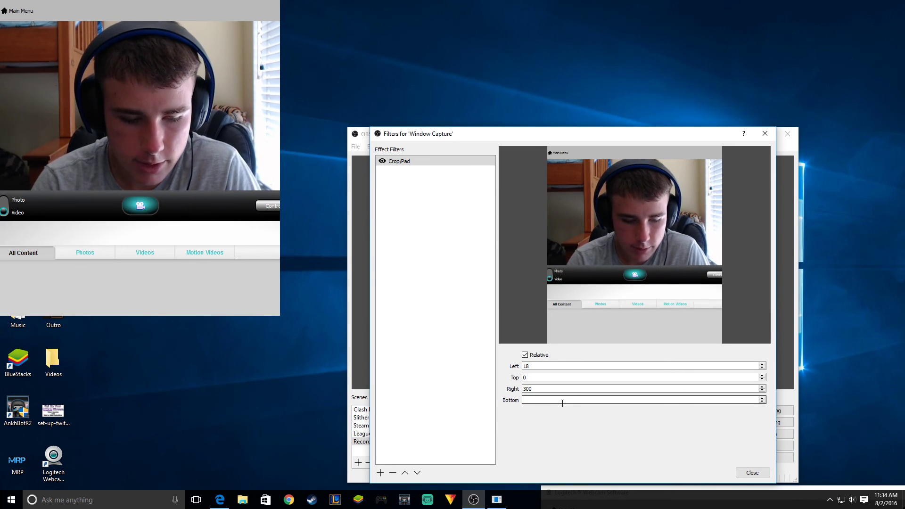
{"action": "type", "text": "300"}
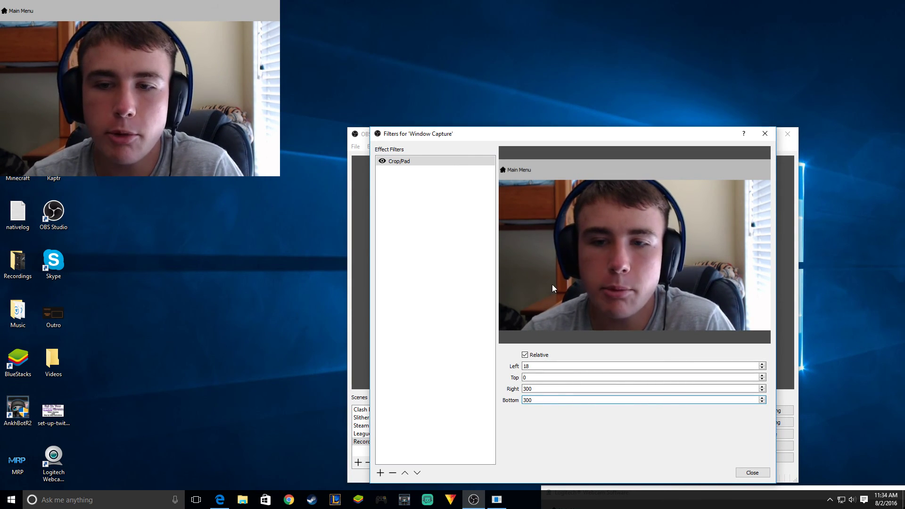
{"action": "left_click", "coordinate": [752, 472]}
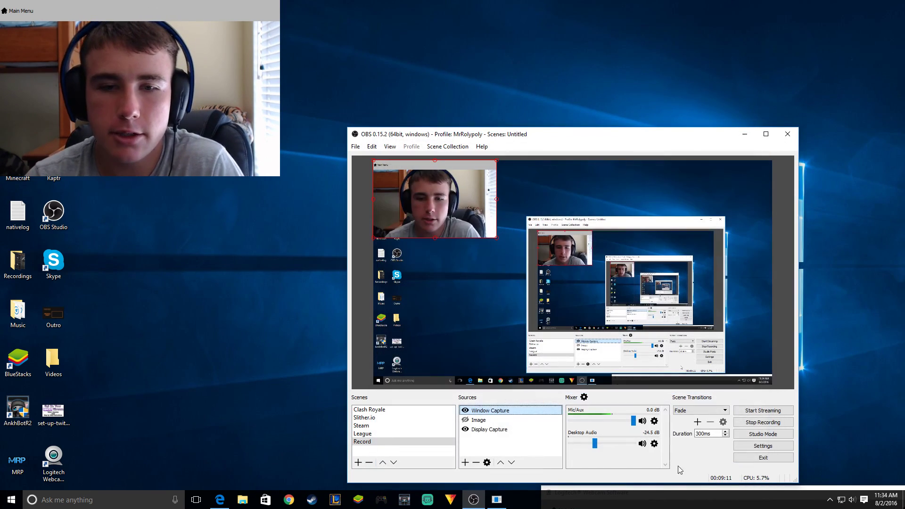
Remove the Window Capture source from the Record scene.
{"action": "right_click", "coordinate": [506, 410]}
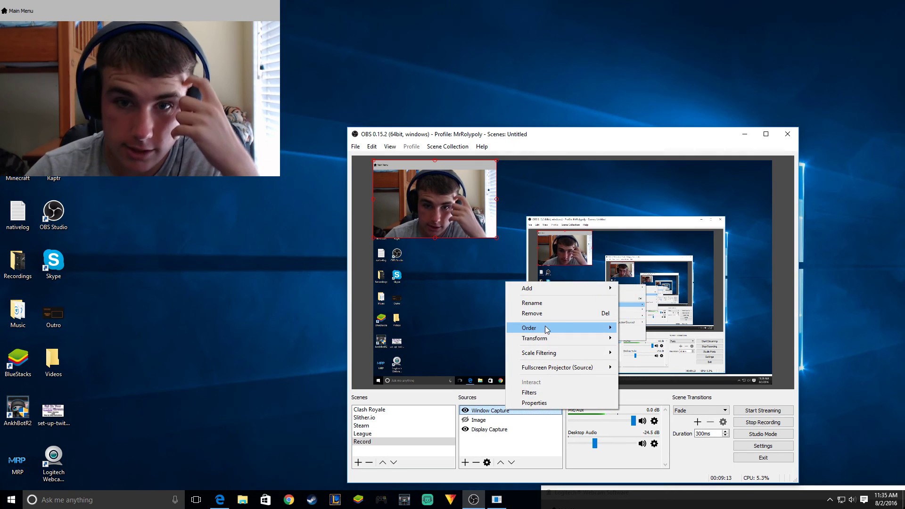
{"action": "left_click", "coordinate": [537, 313]}
{"action": "left_click", "coordinate": [594, 323]}
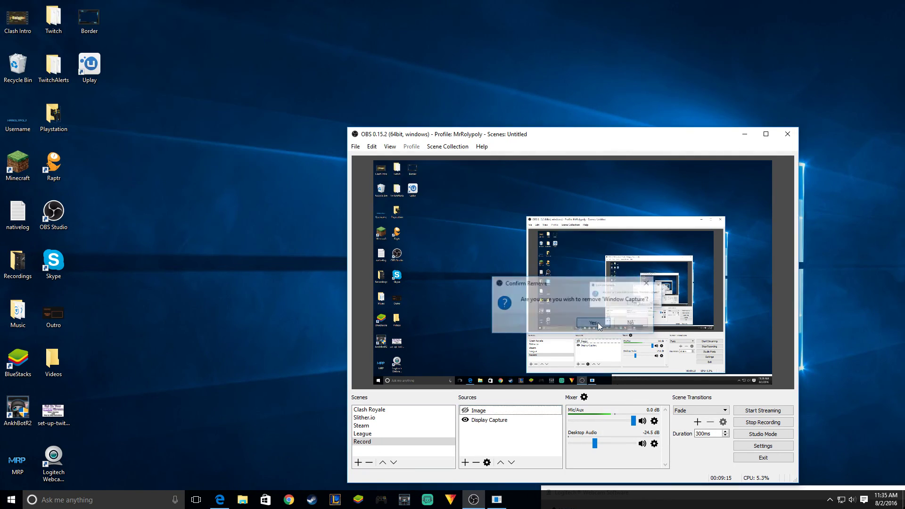
Add the existing Webcam window capture back to the Record scene, shrink it and place it in the preview's upper-right corner.
{"action": "mouse_move", "coordinate": [510, 452]}
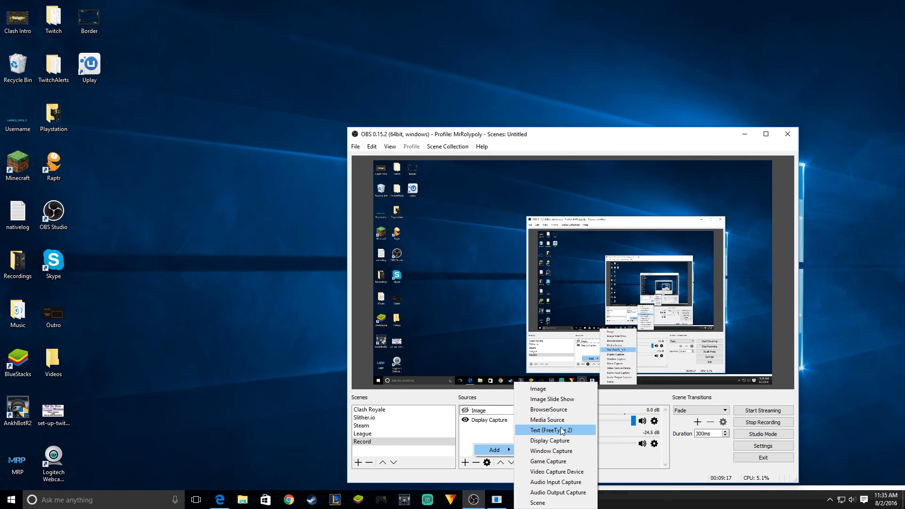
{"action": "left_click", "coordinate": [556, 451]}
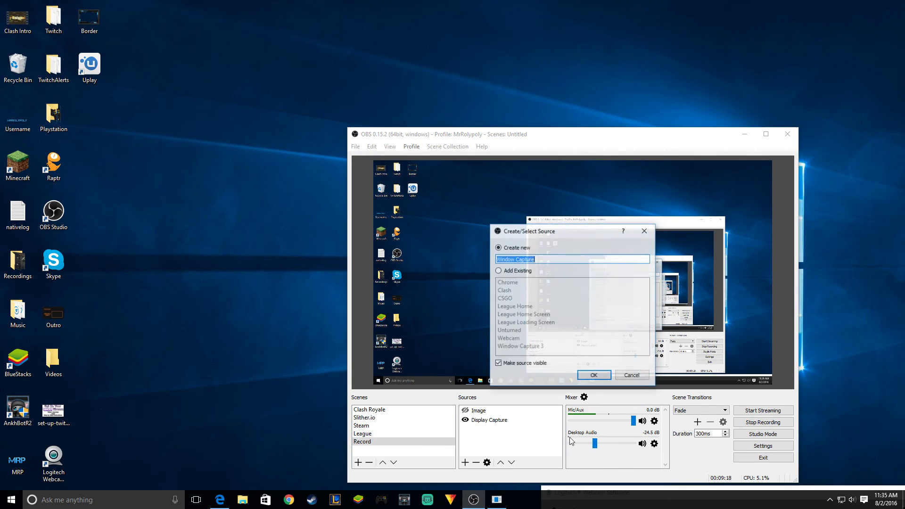
{"action": "left_click", "coordinate": [498, 271]}
{"action": "left_click", "coordinate": [542, 338]}
{"action": "left_click", "coordinate": [594, 375]}
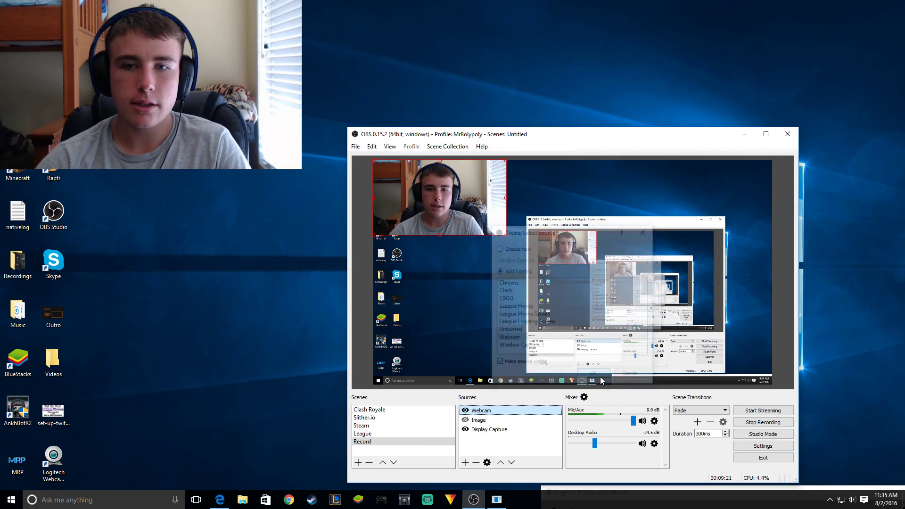
{"action": "left_click", "coordinate": [506, 233]}
{"action": "left_click_drag", "start_coordinate": [504, 234], "coordinate": [723, 182]}
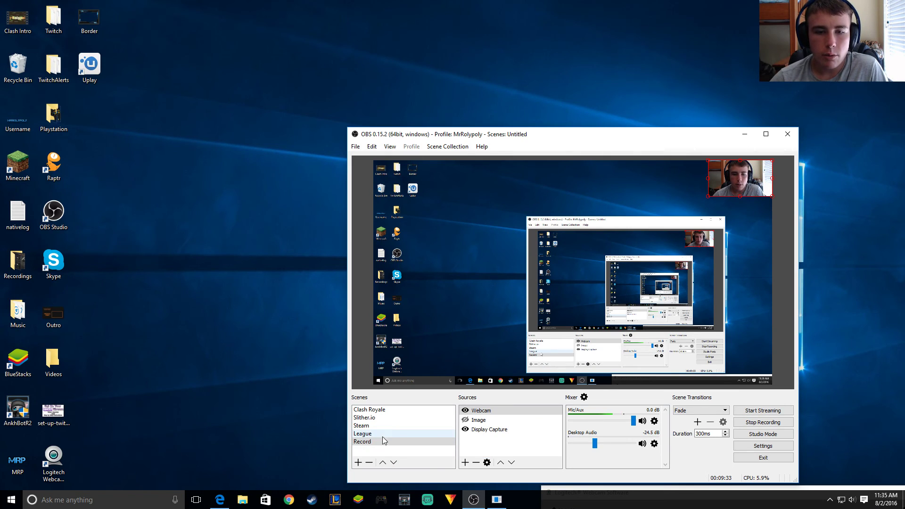
Switch to the Edge browser, open NightDev's KapChat project and start its OBS installation, continuing past the plugin download page.
{"action": "left_click", "coordinate": [220, 499]}
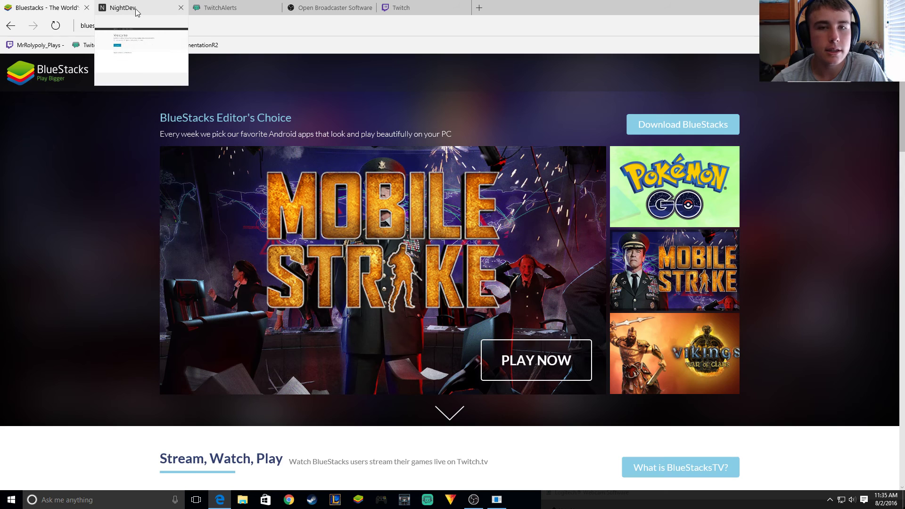
{"action": "left_click", "coordinate": [134, 8]}
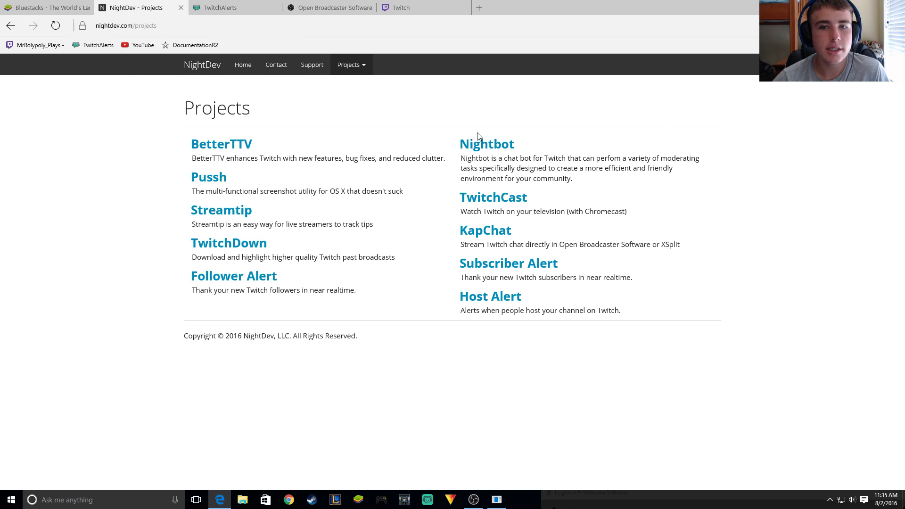
{"action": "left_click", "coordinate": [476, 235]}
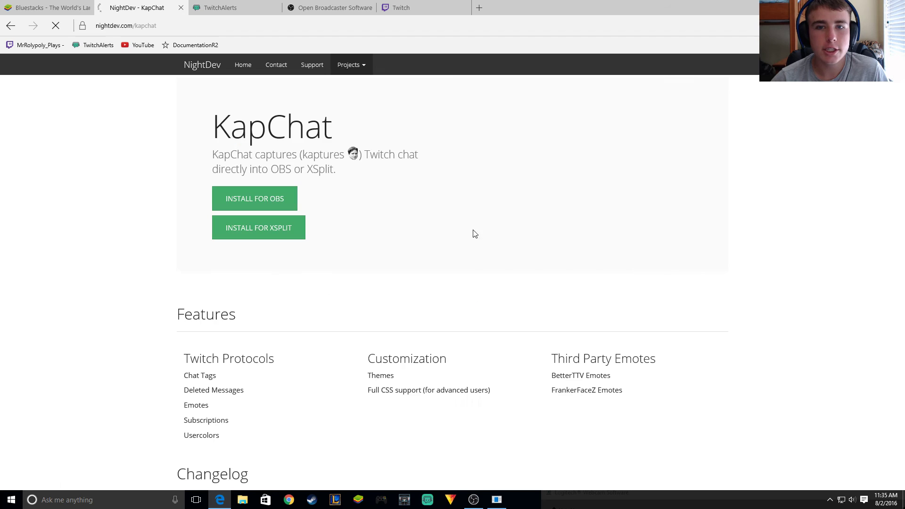
{"action": "left_click", "coordinate": [236, 202]}
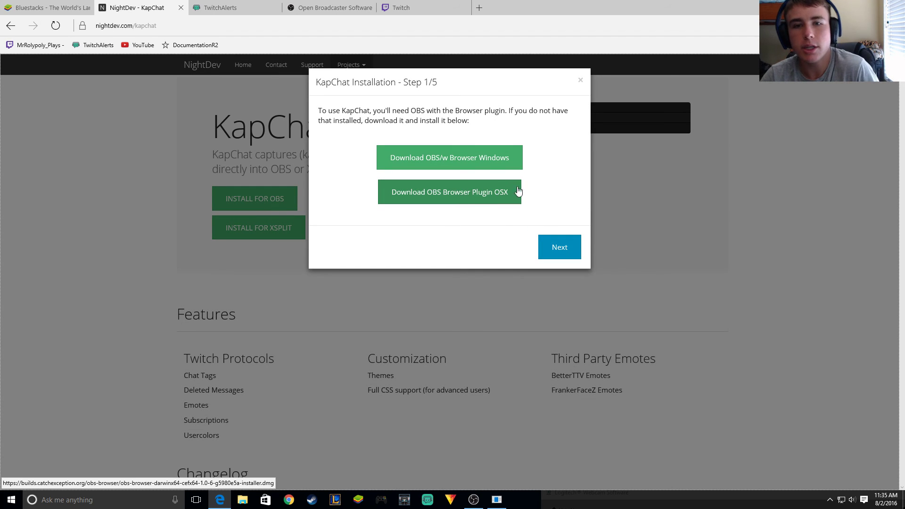
{"action": "left_click", "coordinate": [549, 244]}
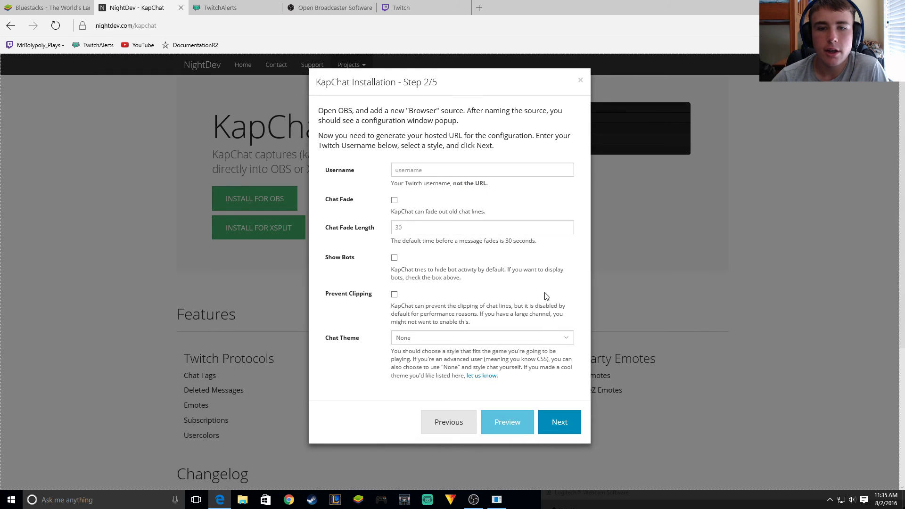
Enable Chat Fade, leave the username empty and the chat theme at None, and generate the KapChat hosted URL.
{"action": "left_click", "coordinate": [473, 170]}
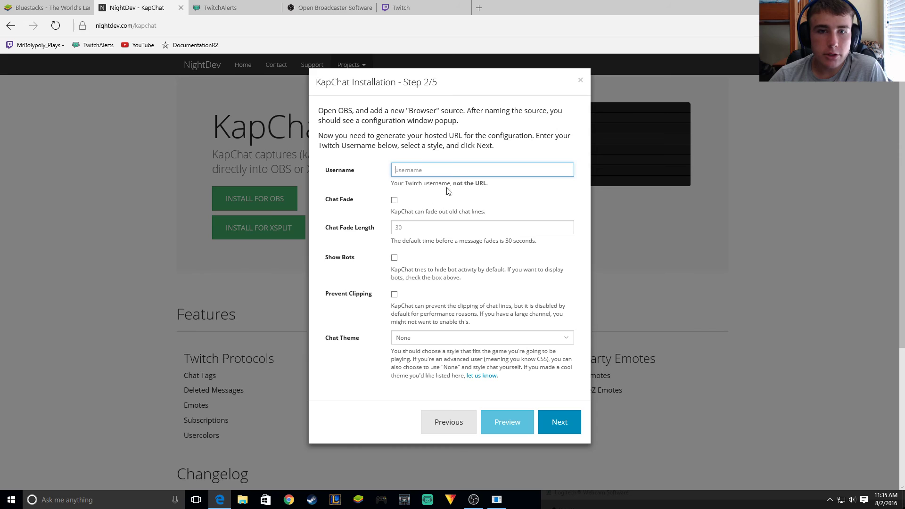
{"action": "left_click", "coordinate": [395, 199]}
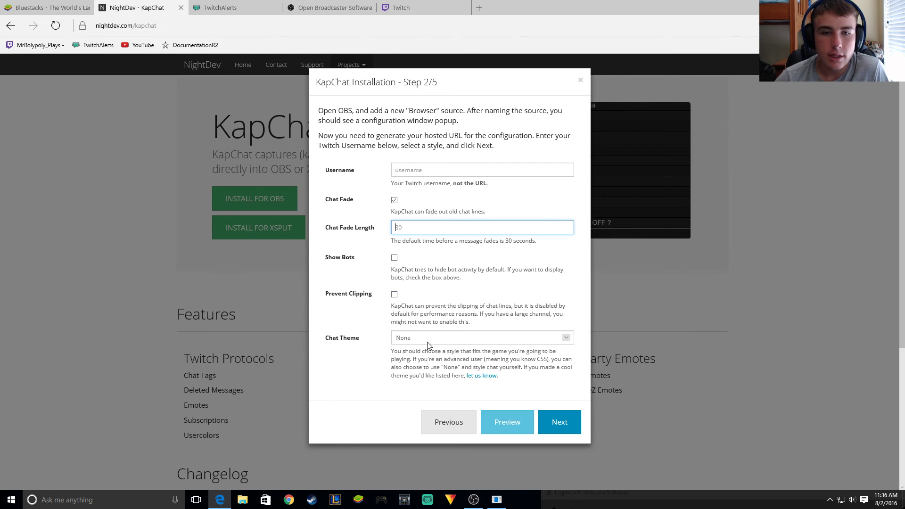
{"action": "left_click", "coordinate": [565, 338]}
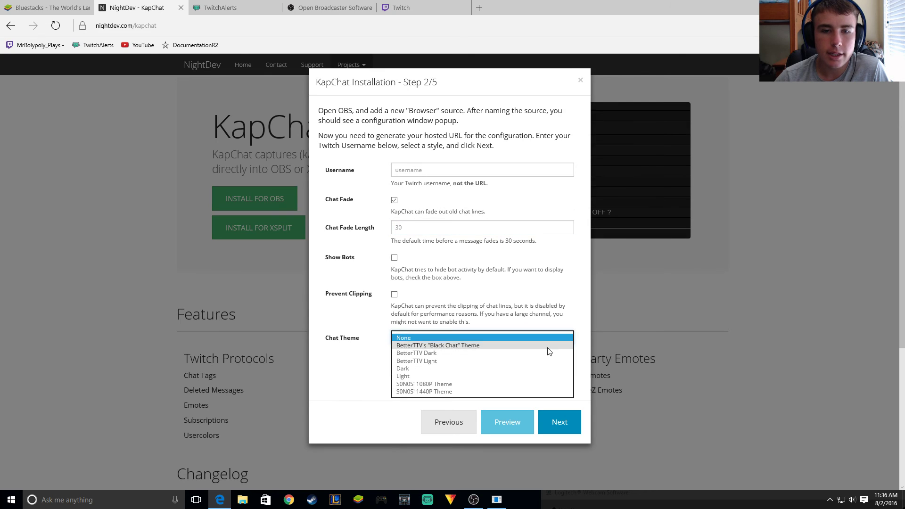
{"action": "left_click", "coordinate": [450, 337]}
{"action": "left_click", "coordinate": [550, 418]}
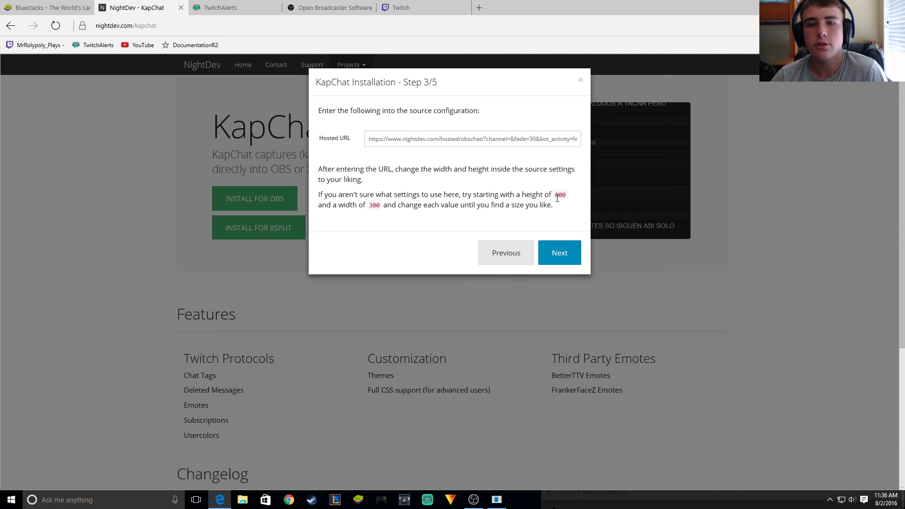
Copy the generated KapChat hosted URL.
{"action": "left_click", "coordinate": [454, 139]}
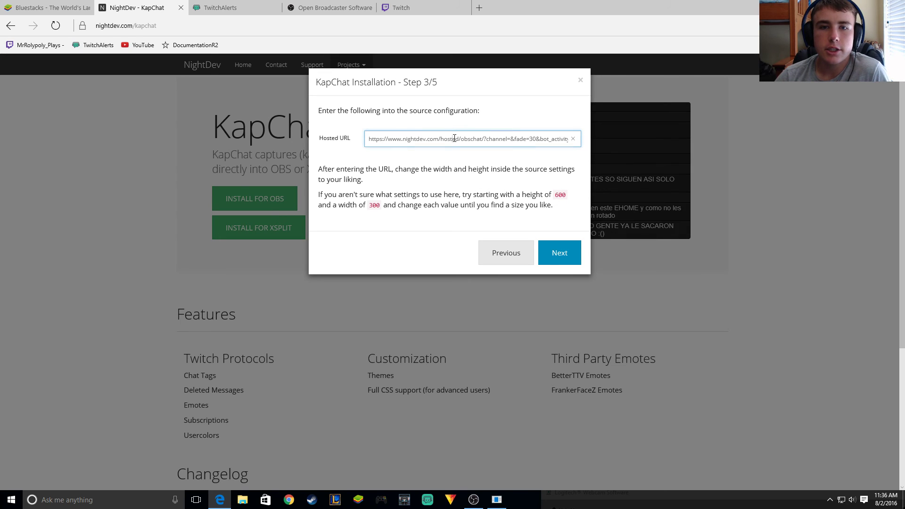
{"action": "right_click", "coordinate": [454, 138]}
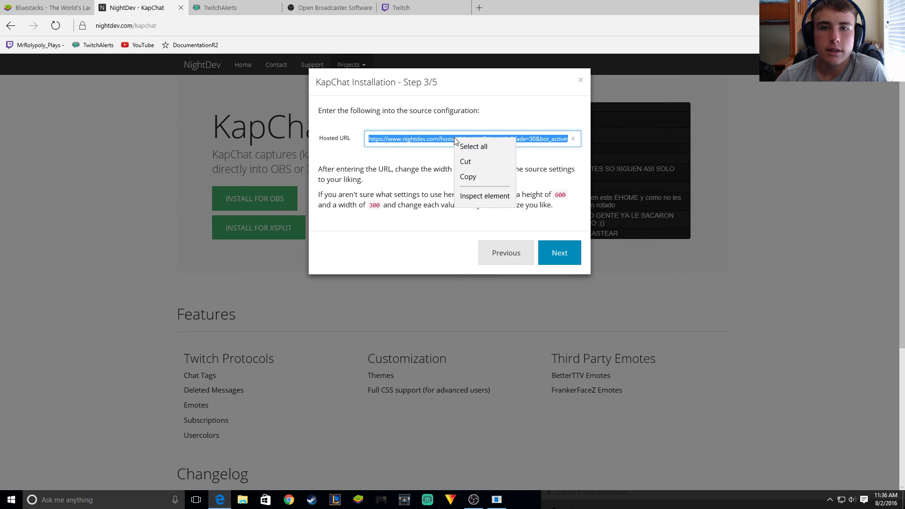
{"action": "left_click", "coordinate": [469, 178]}
Finish the remaining KapChat installation pages, close the wizard and switch back to OBS Studio.
{"action": "left_click", "coordinate": [563, 252]}
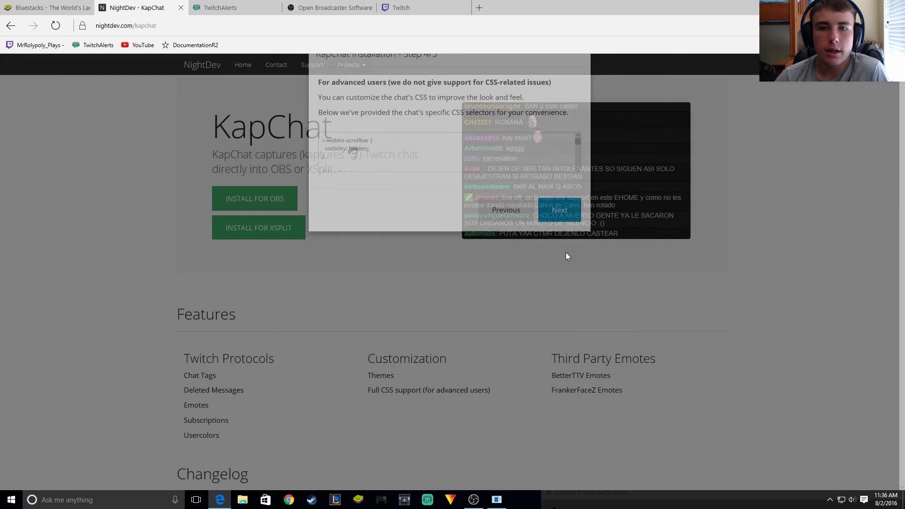
{"action": "left_click", "coordinate": [549, 239]}
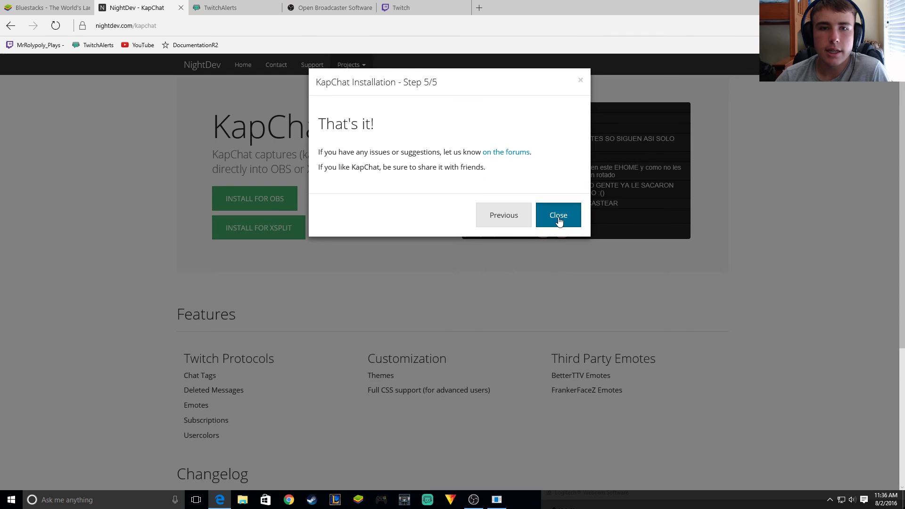
{"action": "left_click", "coordinate": [556, 212]}
{"action": "left_click", "coordinate": [475, 499]}
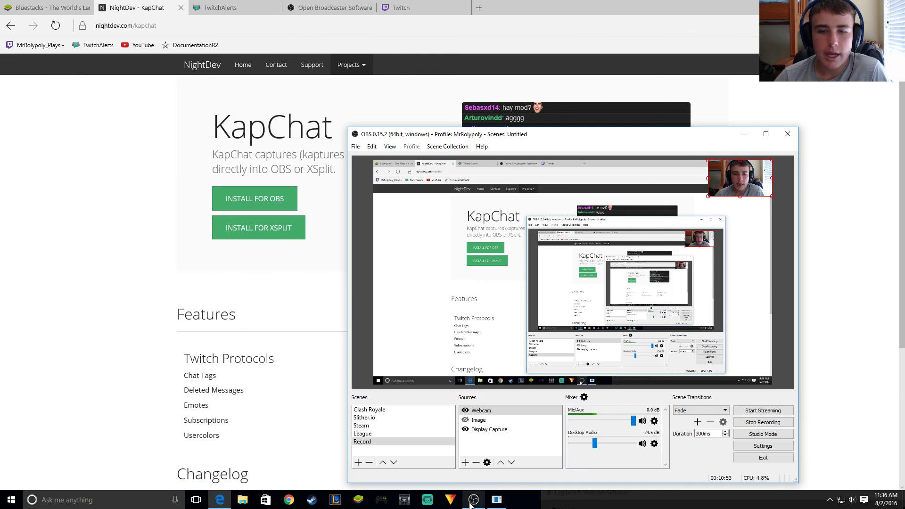
Add a new browser source to the Record scene, keeping the default name and visibility.
{"action": "right_click", "coordinate": [483, 447]}
{"action": "mouse_move", "coordinate": [506, 457]}
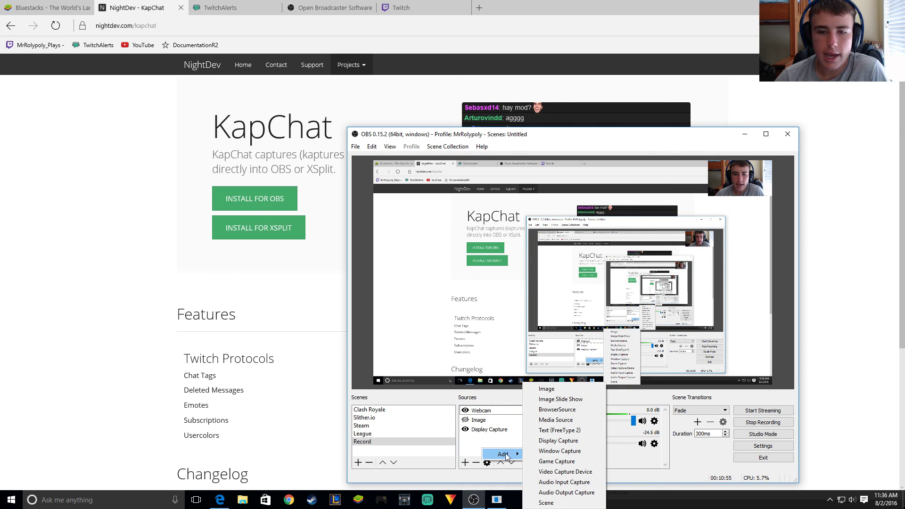
{"action": "left_click", "coordinate": [558, 410]}
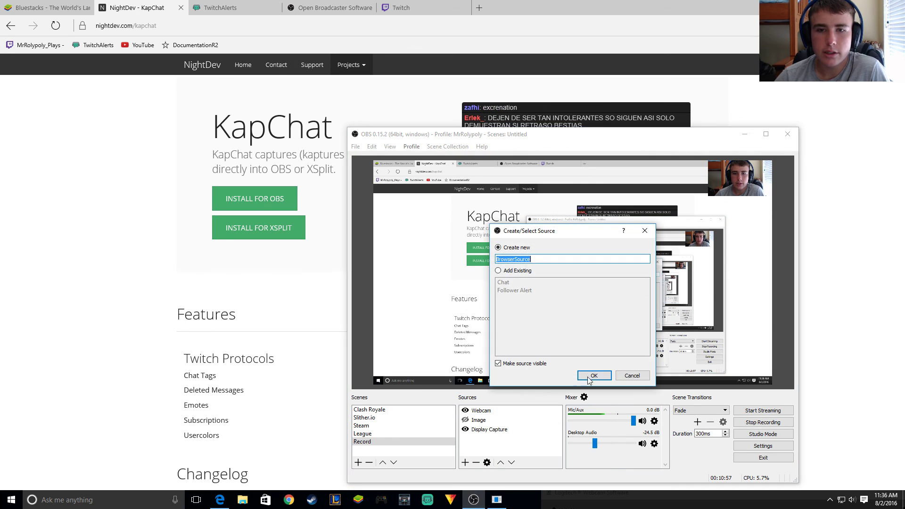
{"action": "left_click", "coordinate": [593, 375]}
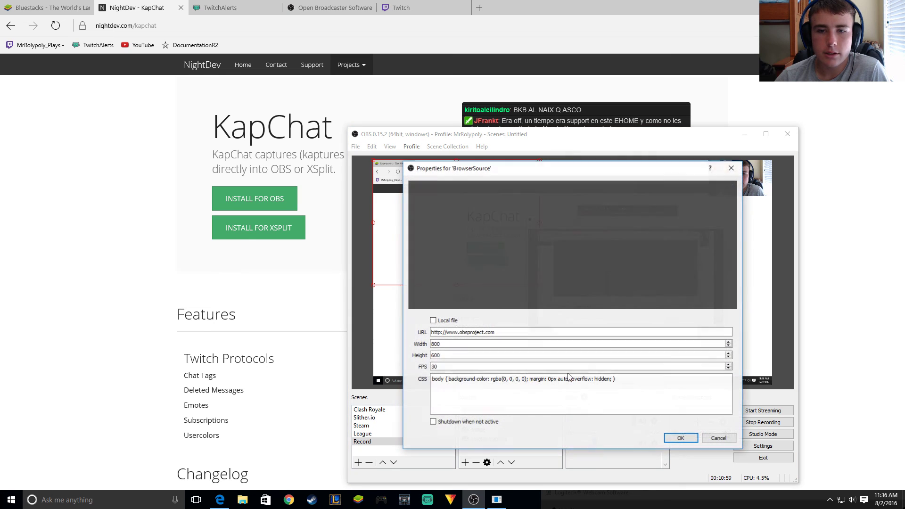
Clear the browser source's URL, enter a width of 600 and a height of 300, and cancel the properties.
{"action": "triple_click", "coordinate": [501, 335]}
{"action": "key", "text": "BackSpace"}
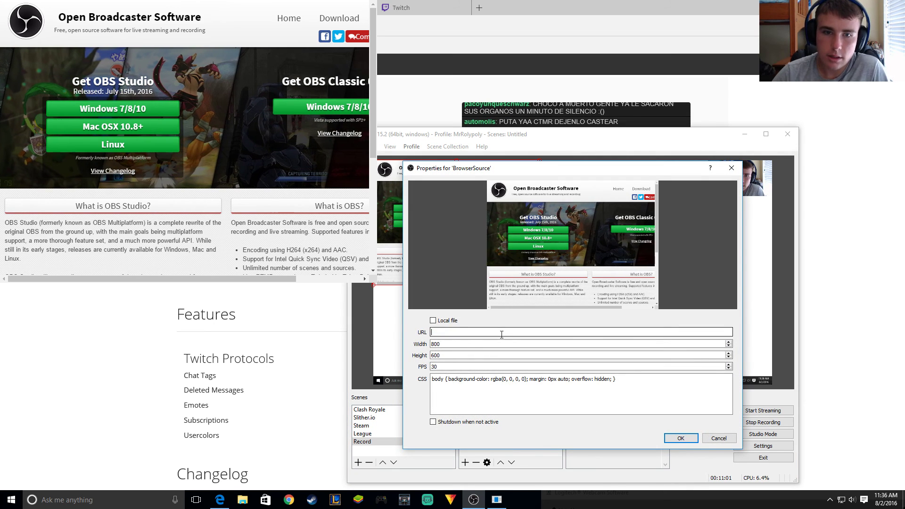
{"action": "right_click", "coordinate": [502, 335]}
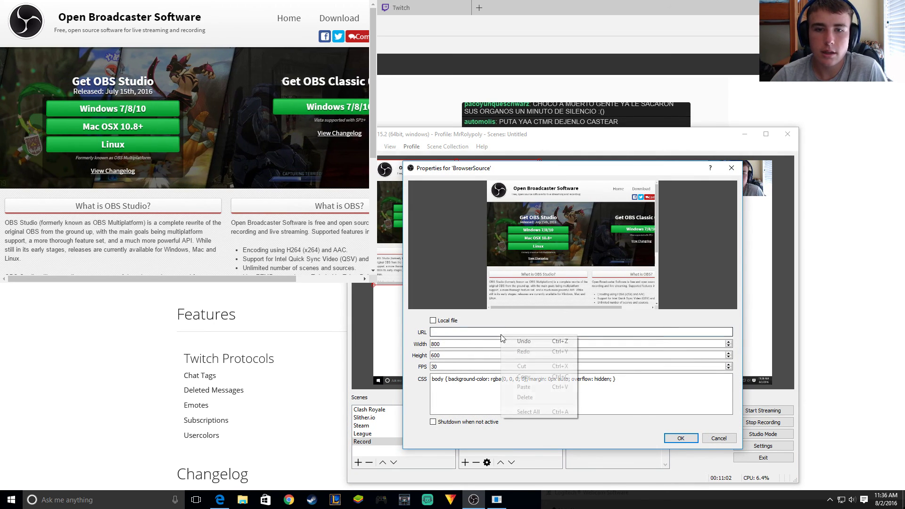
{"action": "left_click", "coordinate": [467, 333]}
{"action": "double_click", "coordinate": [451, 344]}
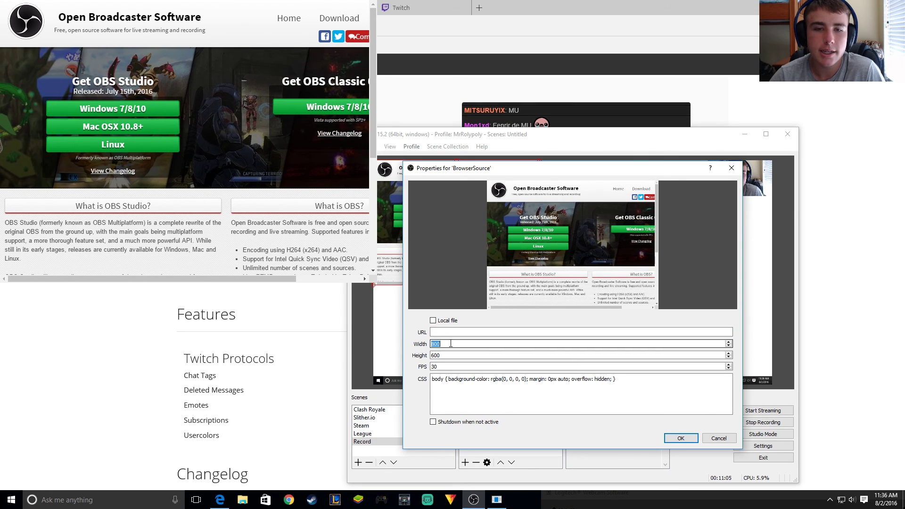
{"action": "type", "text": "600"}
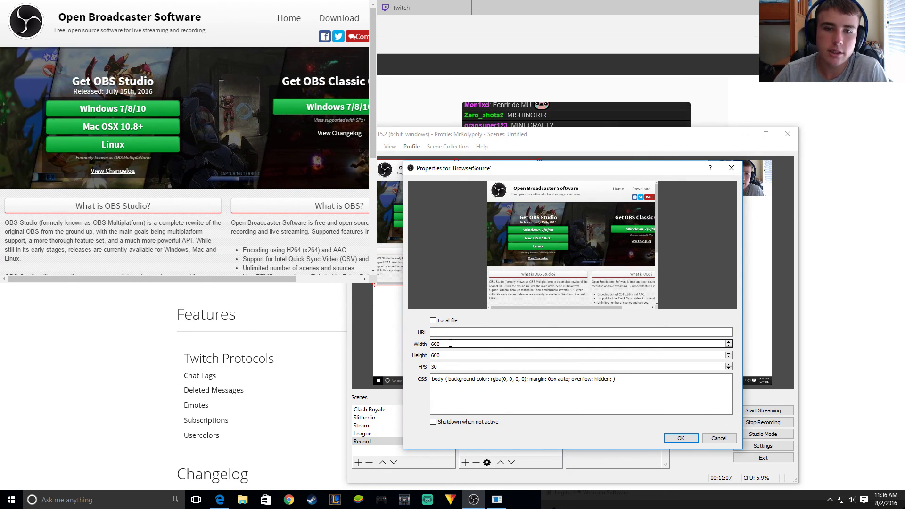
{"action": "double_click", "coordinate": [450, 355]}
{"action": "type", "text": "300"}
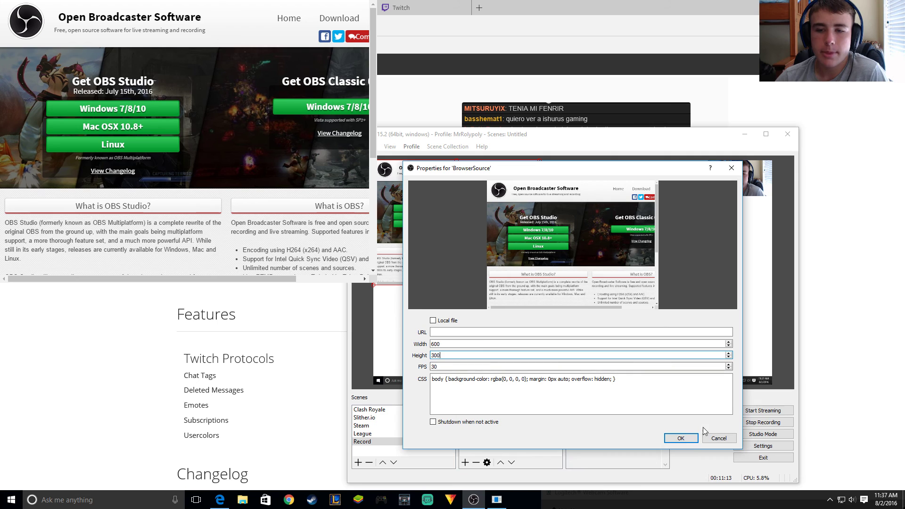
{"action": "left_click", "coordinate": [714, 438]}
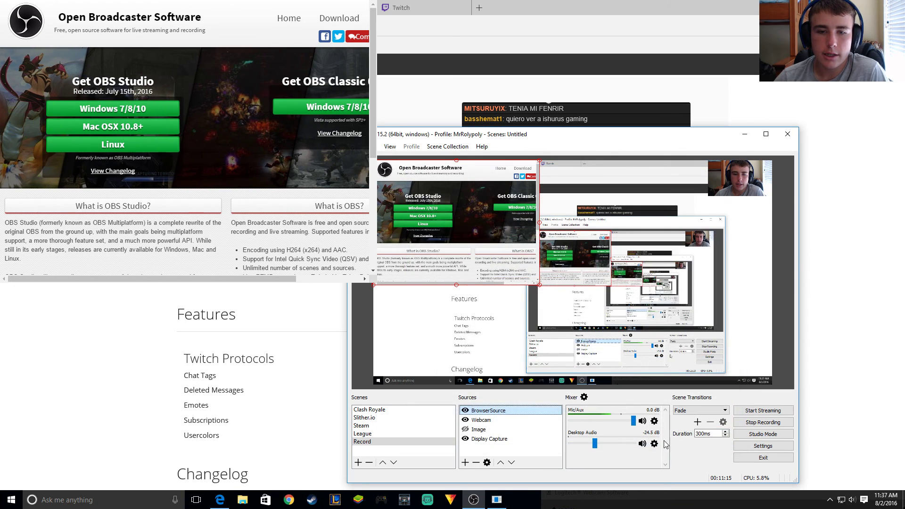
Remove the demonstration BrowserSource from the Record scene and confirm the removal.
{"action": "right_click", "coordinate": [493, 413]}
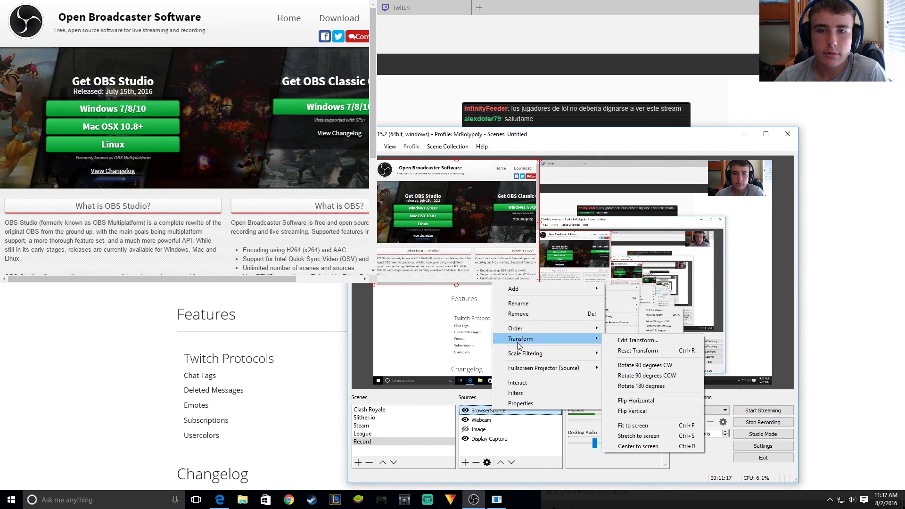
{"action": "left_click", "coordinate": [518, 314]}
{"action": "left_click", "coordinate": [591, 321]}
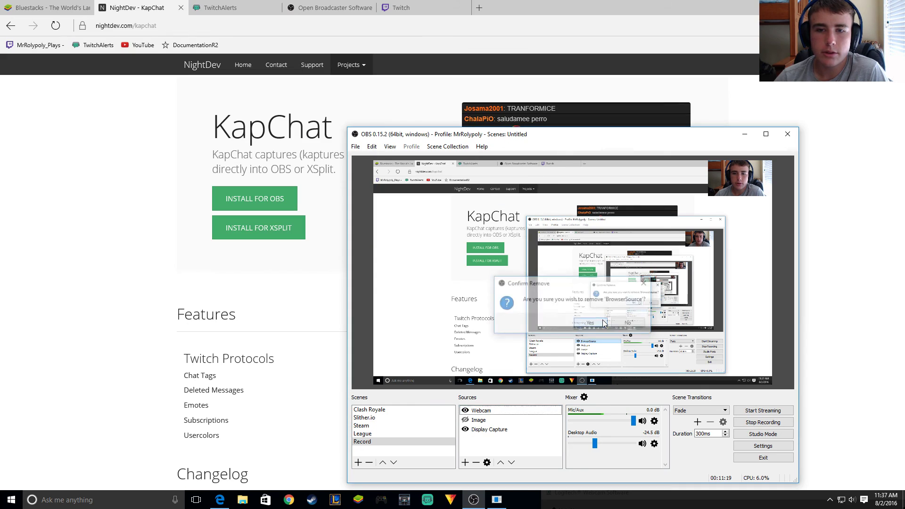
Switch to the Edge browser, launch TwitchAlerts from its open page and log in by connecting with Twitch.
{"action": "left_click", "coordinate": [142, 360]}
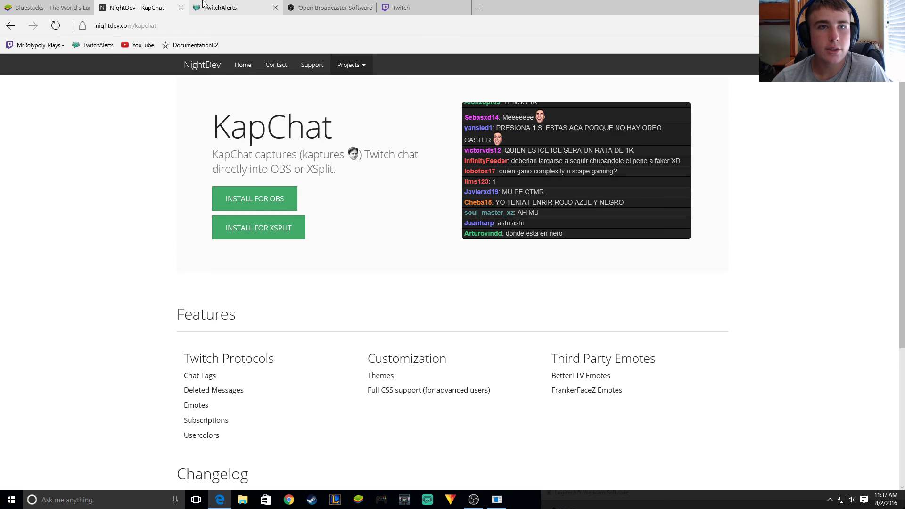
{"action": "left_click", "coordinate": [216, 8]}
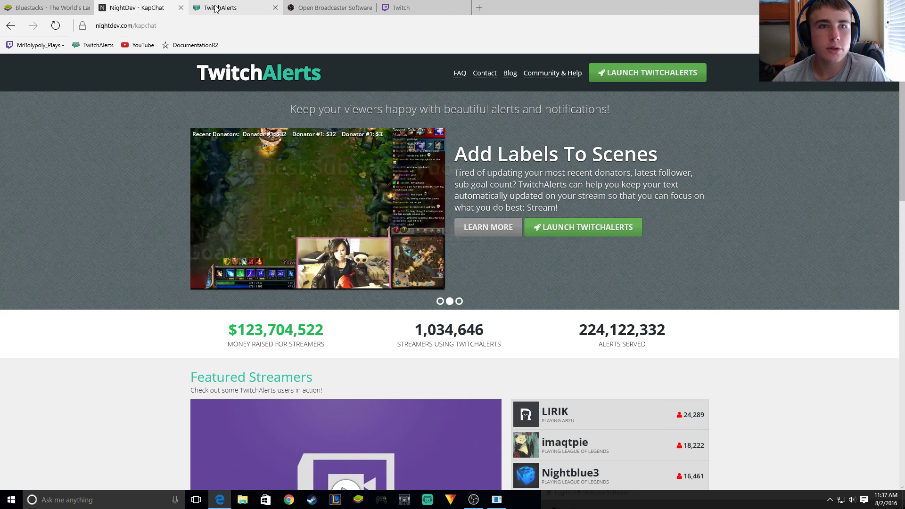
{"action": "left_click", "coordinate": [634, 73]}
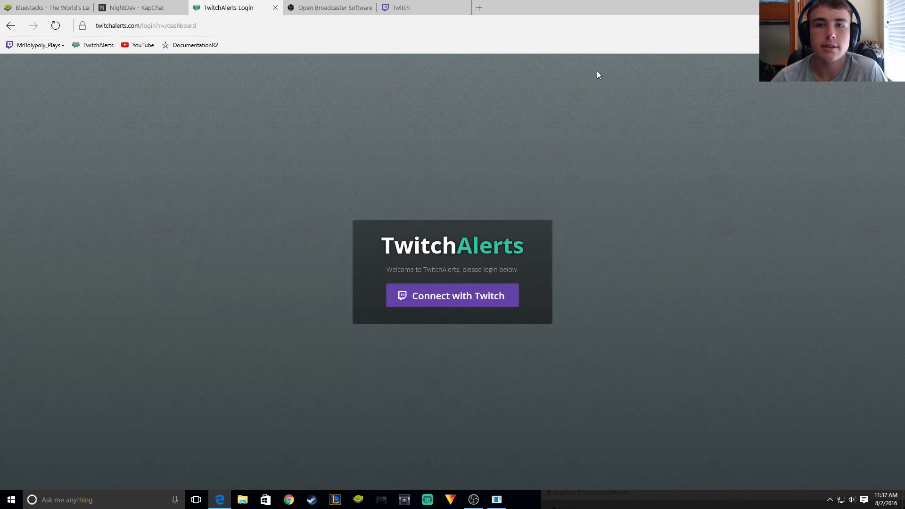
{"action": "left_click", "coordinate": [470, 308]}
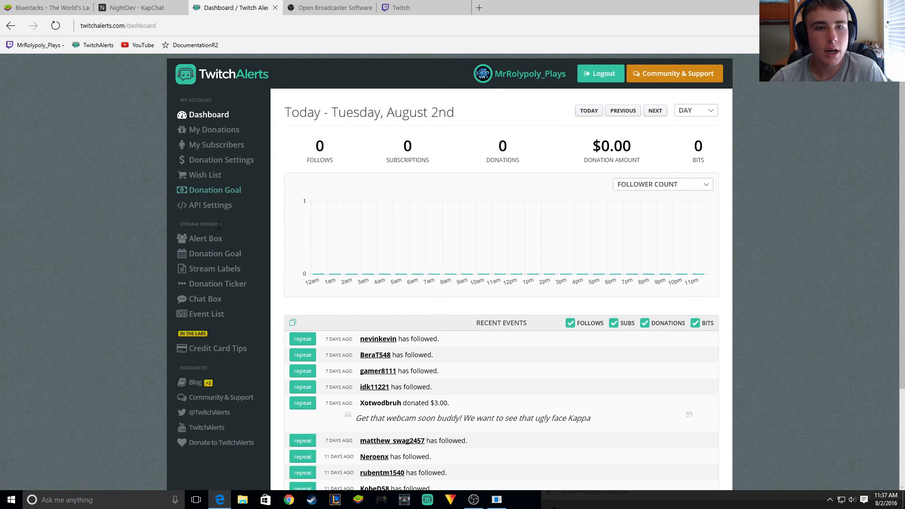
Open the Alert Box widget in TwitchAlerts and show its follow alert settings down to the image and sound options.
{"action": "left_click", "coordinate": [210, 240]}
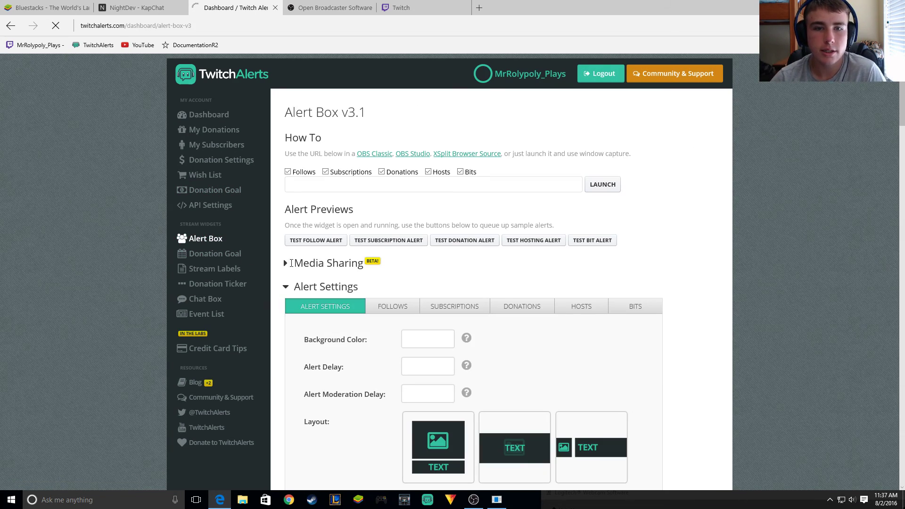
{"action": "left_click", "coordinate": [393, 307]}
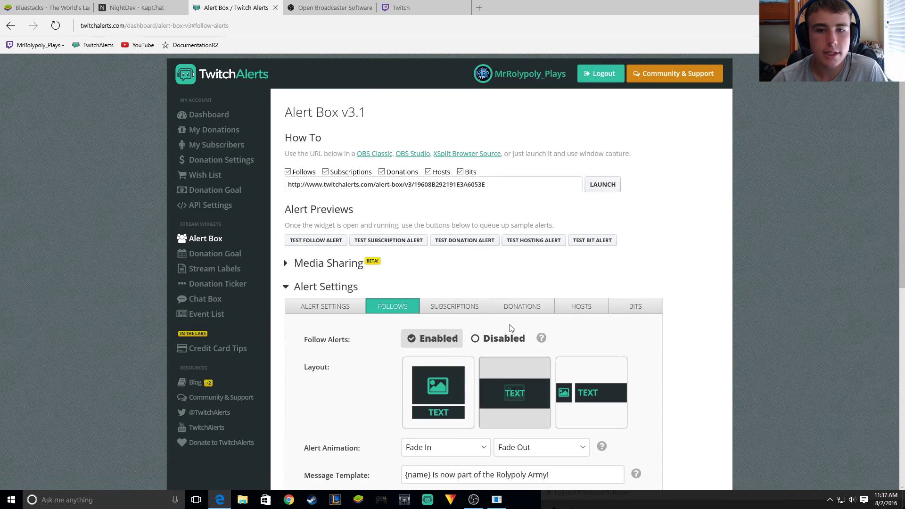
{"action": "scroll", "coordinate": [506, 332], "scroll_direction": "down", "scroll_amount": 4}
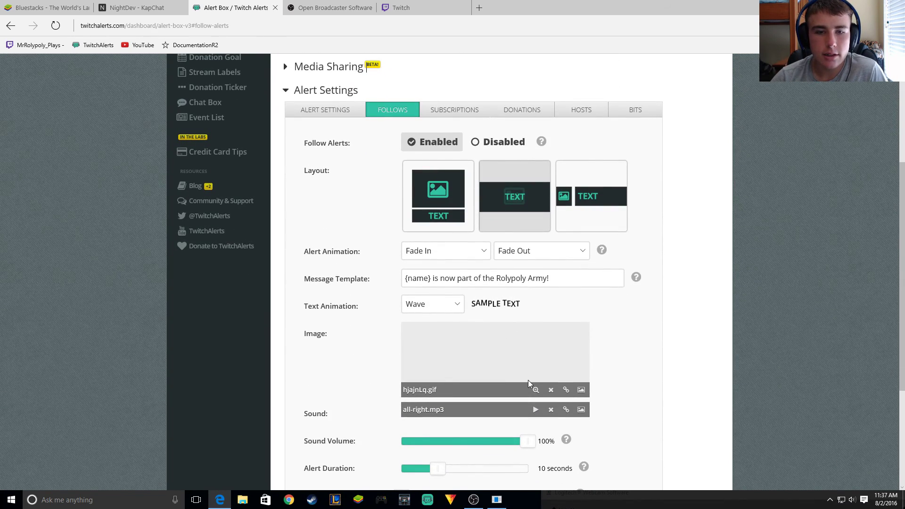
Browse all uploaded files for the follow alert's sound, select "Mom get the camera!!" and cancel the media choice.
{"action": "left_click", "coordinate": [581, 410]}
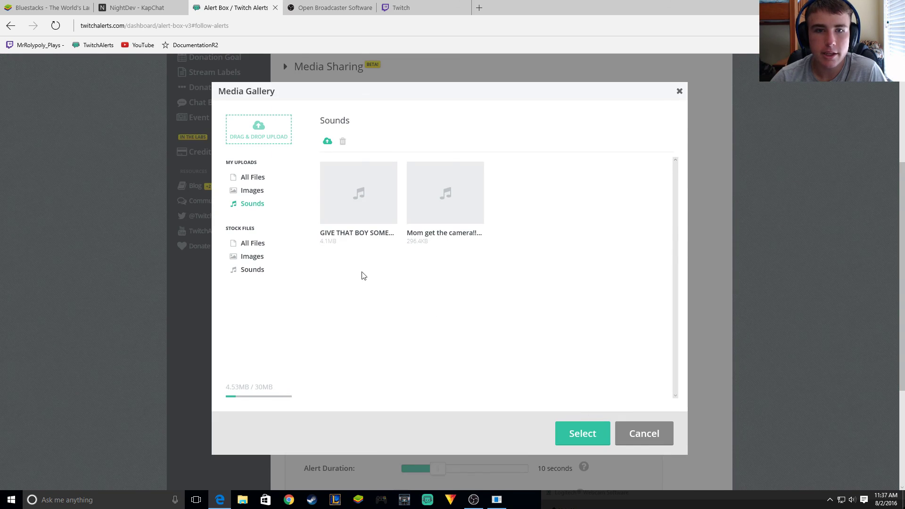
{"action": "left_click", "coordinate": [260, 178]}
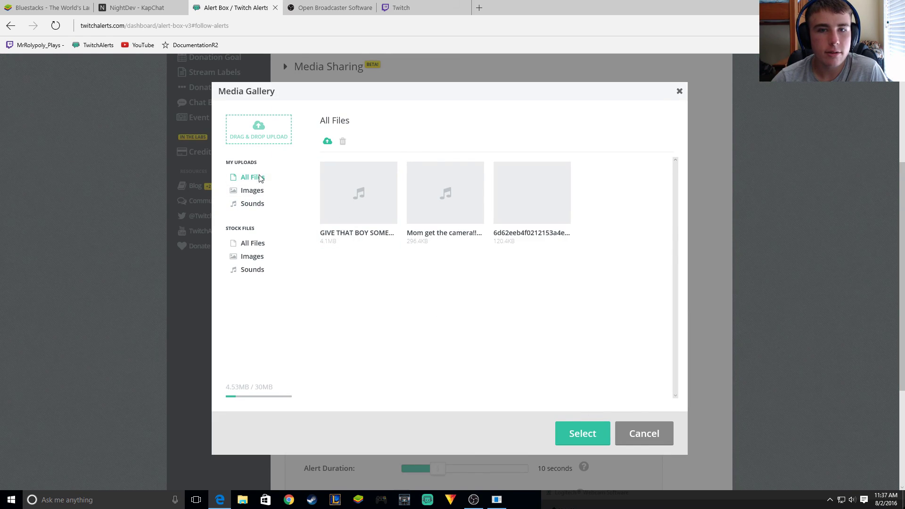
{"action": "left_click", "coordinate": [443, 220]}
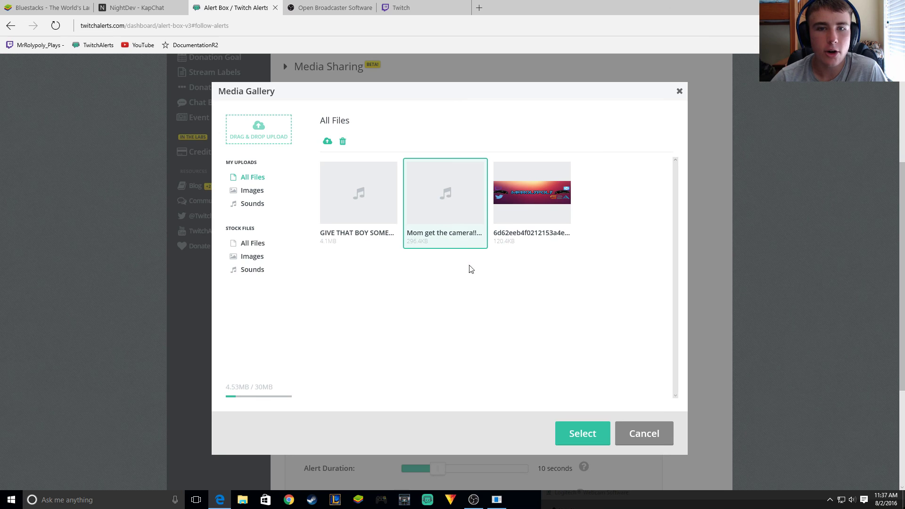
{"action": "left_click", "coordinate": [657, 437]}
Review the donation and follow alert settings, and briefly check the OBS Studio window before returning to the browser.
{"action": "left_click", "coordinate": [532, 114]}
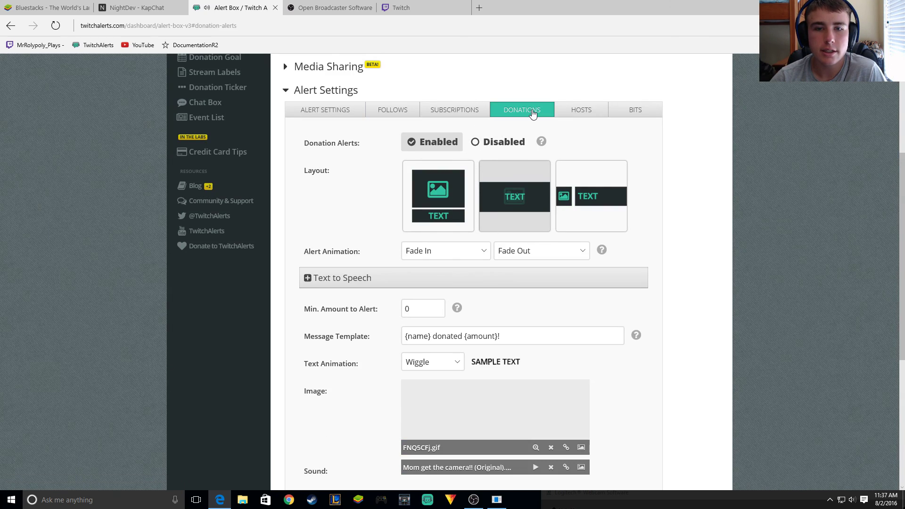
{"action": "left_click", "coordinate": [391, 109]}
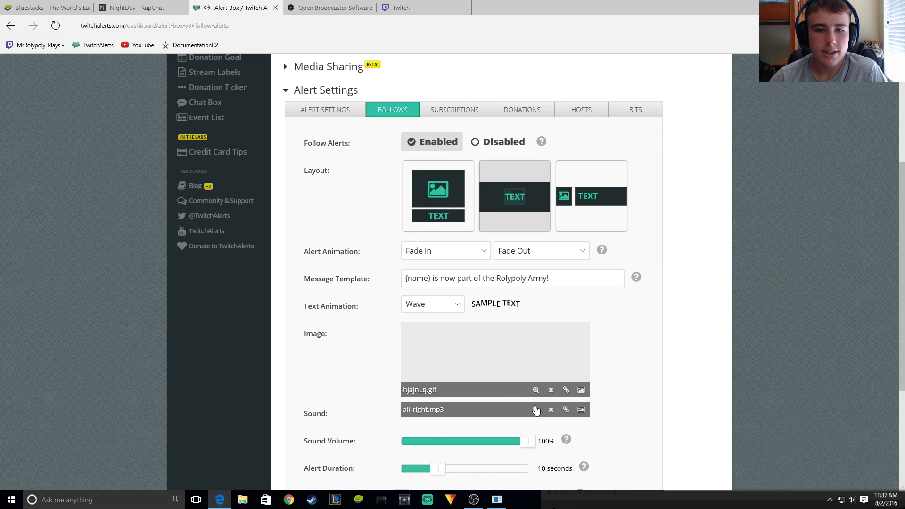
{"action": "mouse_move", "coordinate": [536, 450]}
{"action": "left_mouse_down"}
{"action": "mouse_move", "coordinate": [383, 439]}
{"action": "mouse_move", "coordinate": [545, 440]}
{"action": "left_mouse_up"}
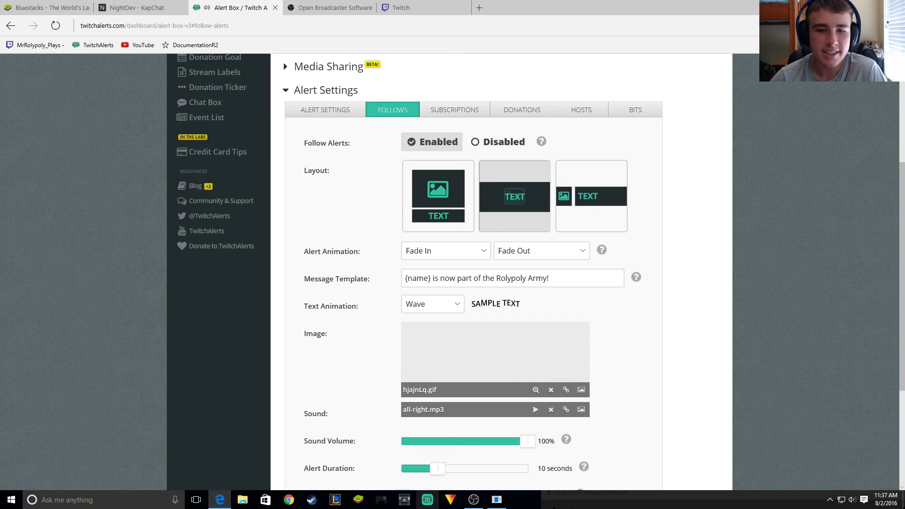
{"action": "left_click", "coordinate": [473, 499]}
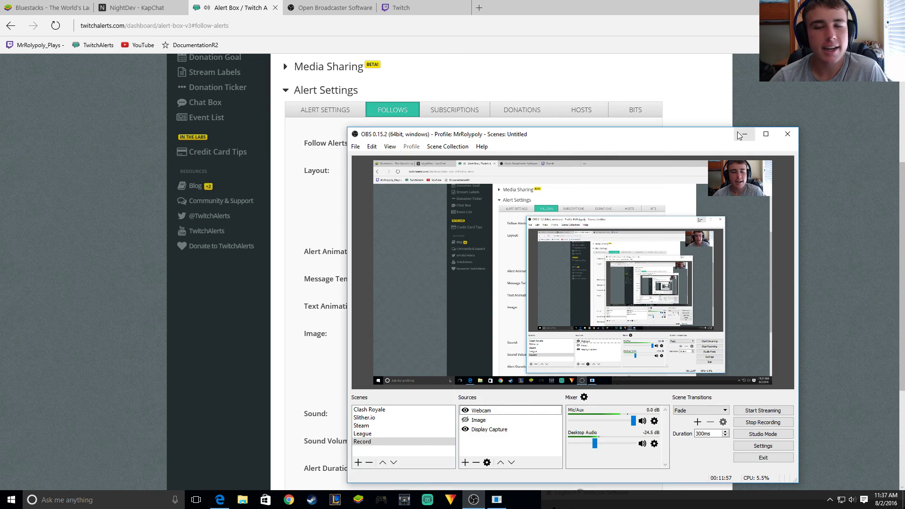
{"action": "left_click", "coordinate": [156, 345]}
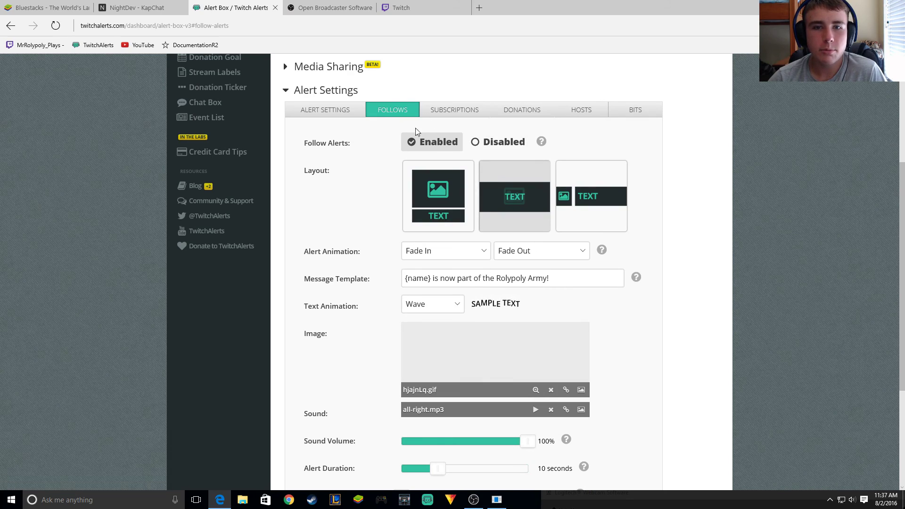
Copy the Alert Box widget URL from the How To section.
{"action": "scroll", "coordinate": [487, 225], "scroll_direction": "down", "scroll_amount": 3}
{"action": "scroll", "coordinate": [487, 225], "scroll_direction": "up", "scroll_amount": 6}
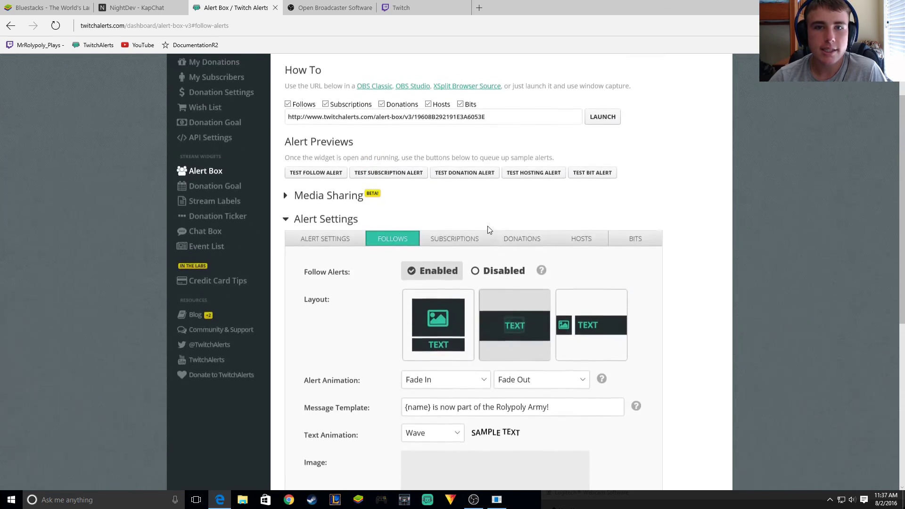
{"action": "left_click_drag", "start_coordinate": [500, 185], "coordinate": [278, 194]}
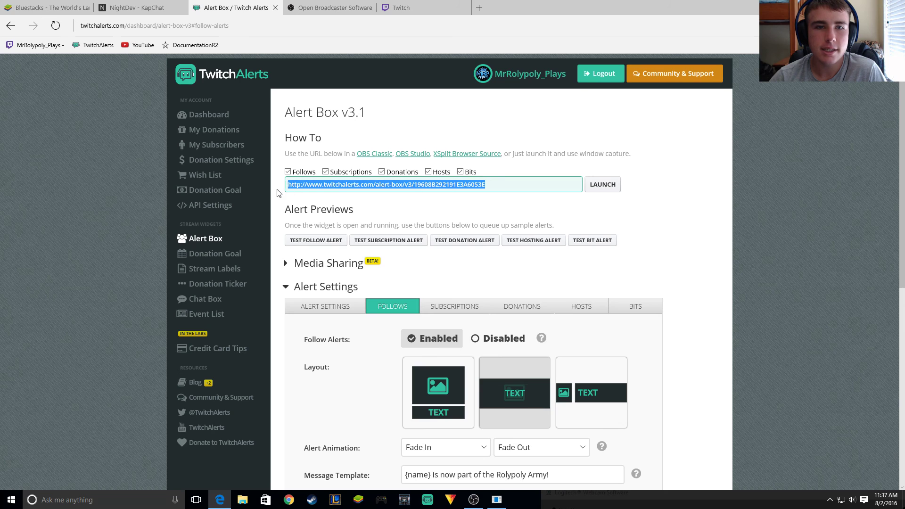
{"action": "right_click", "coordinate": [307, 187]}
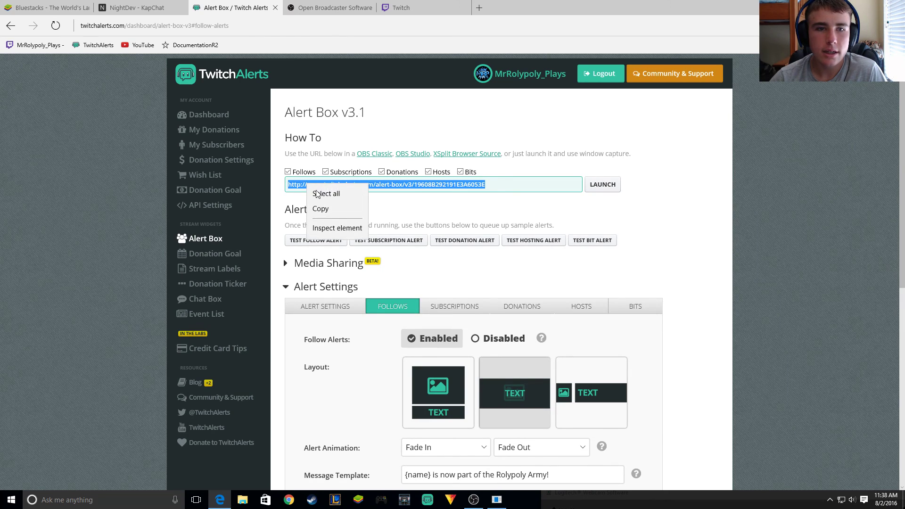
{"action": "left_click", "coordinate": [325, 208]}
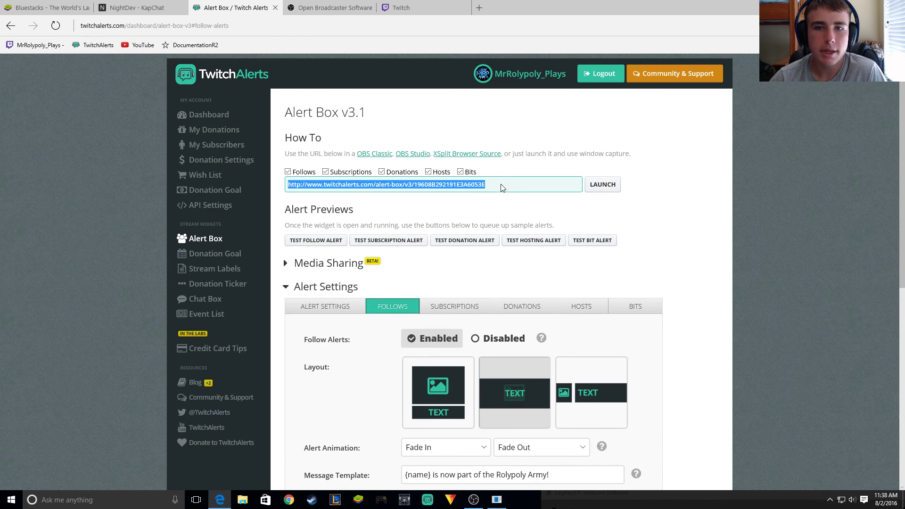
Switch to OBS Studio, add a new browser source with the default name to the Record scene, and cancel its properties.
{"action": "left_click", "coordinate": [474, 498]}
{"action": "left_click", "coordinate": [539, 460]}
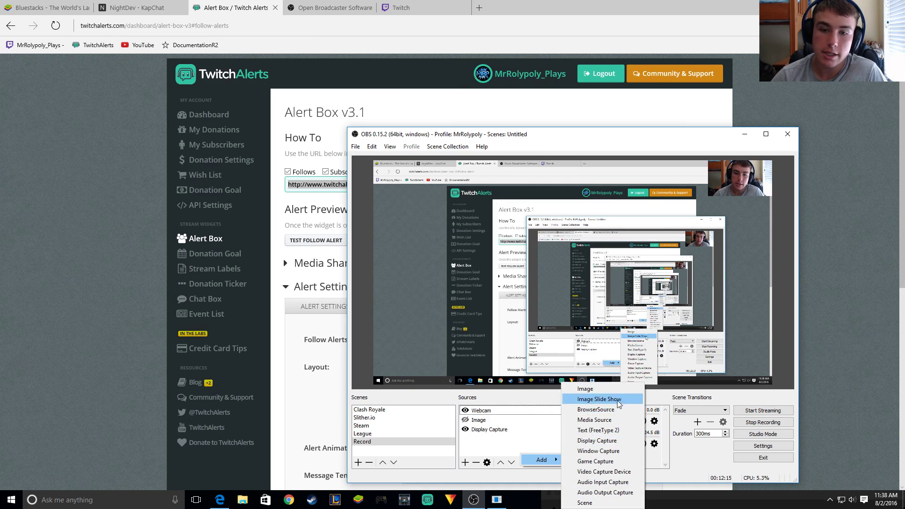
{"action": "left_click", "coordinate": [596, 409]}
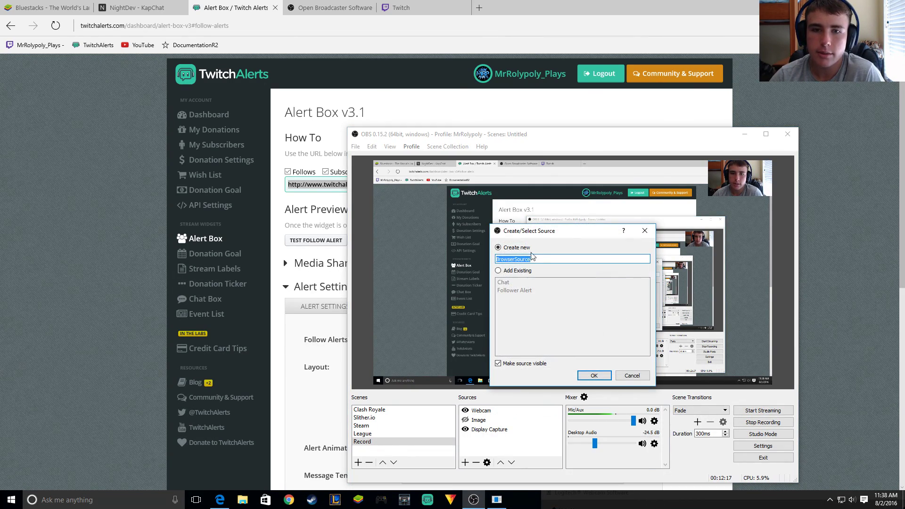
{"action": "left_click", "coordinate": [594, 375]}
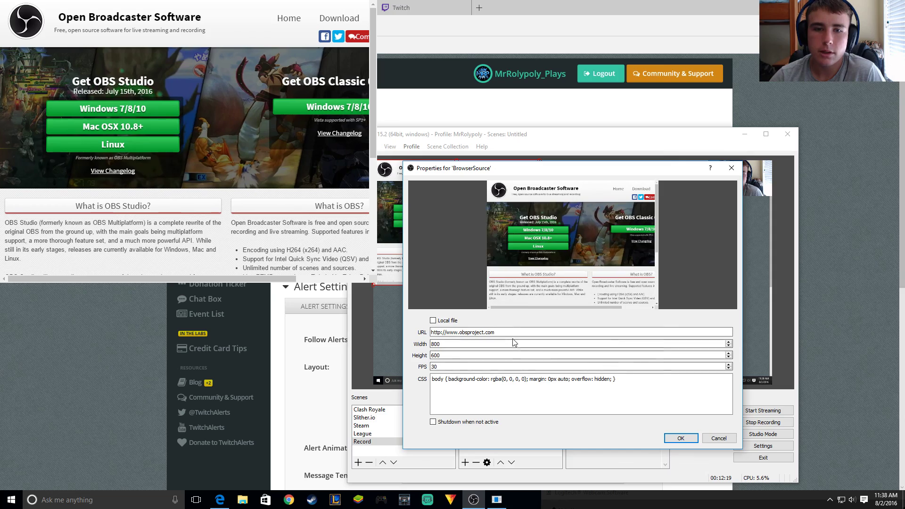
{"action": "double_click", "coordinate": [512, 334]}
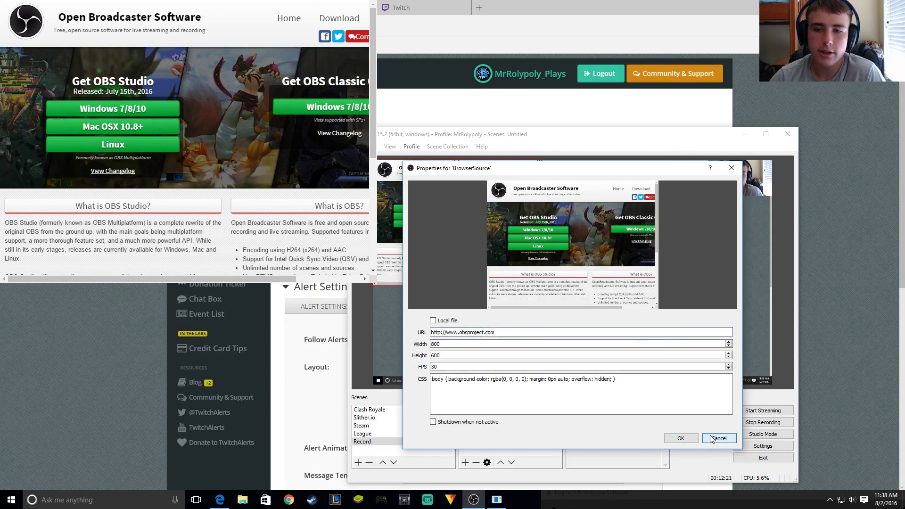
{"action": "left_click", "coordinate": [717, 438]}
Remove the newly added browser source from the Record scene and confirm the deletion.
{"action": "right_click", "coordinate": [493, 414]}
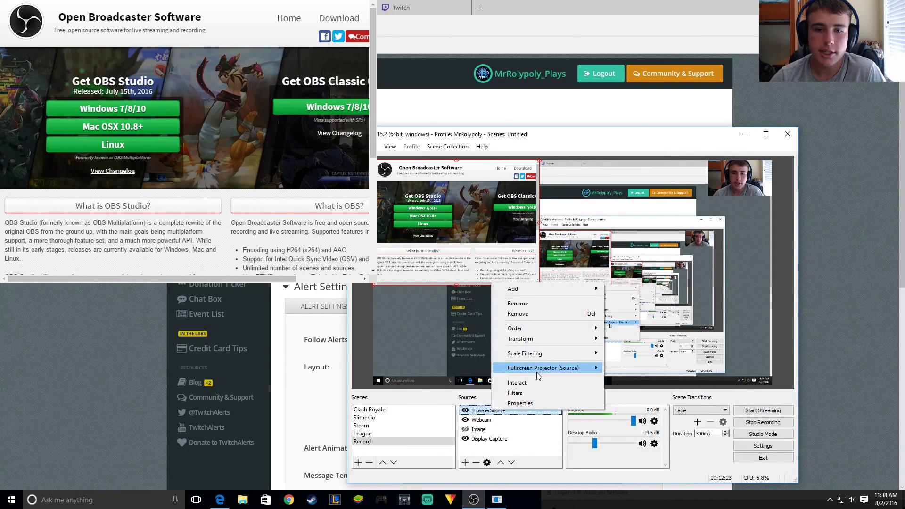
{"action": "left_click", "coordinate": [532, 309]}
{"action": "left_click", "coordinate": [590, 323]}
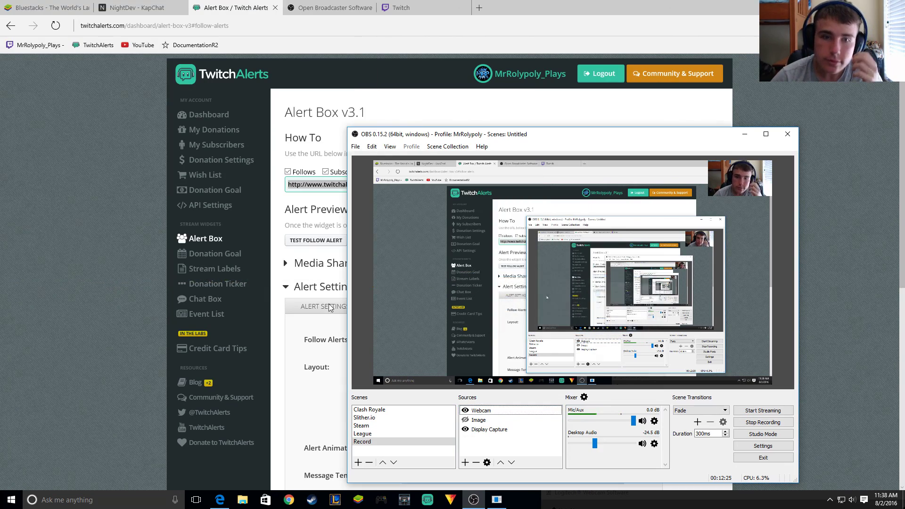
Return to the TwitchAlerts page in the browser and review the follow alert's layout, message template, image and sound settings.
{"action": "left_click", "coordinate": [106, 304]}
{"action": "scroll", "coordinate": [437, 357], "scroll_direction": "down", "scroll_amount": 4}
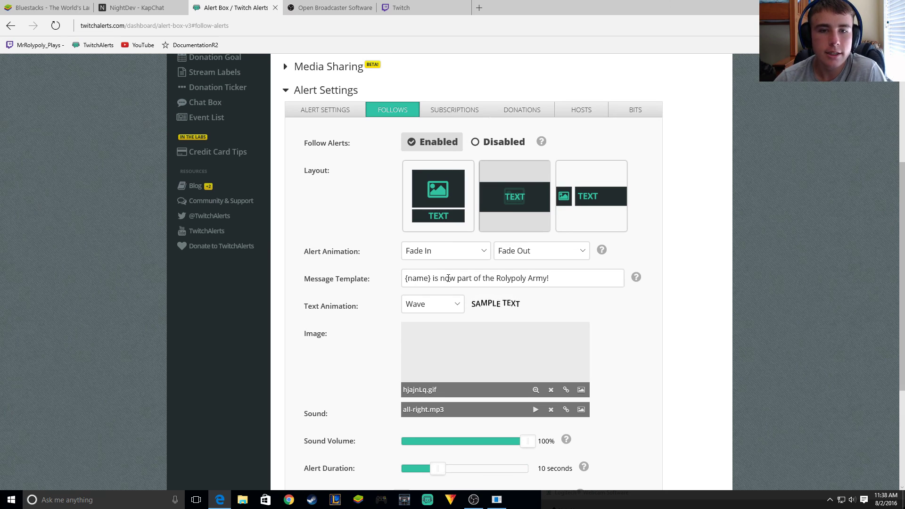
{"action": "left_click", "coordinate": [545, 279]}
{"action": "left_click", "coordinate": [628, 349]}
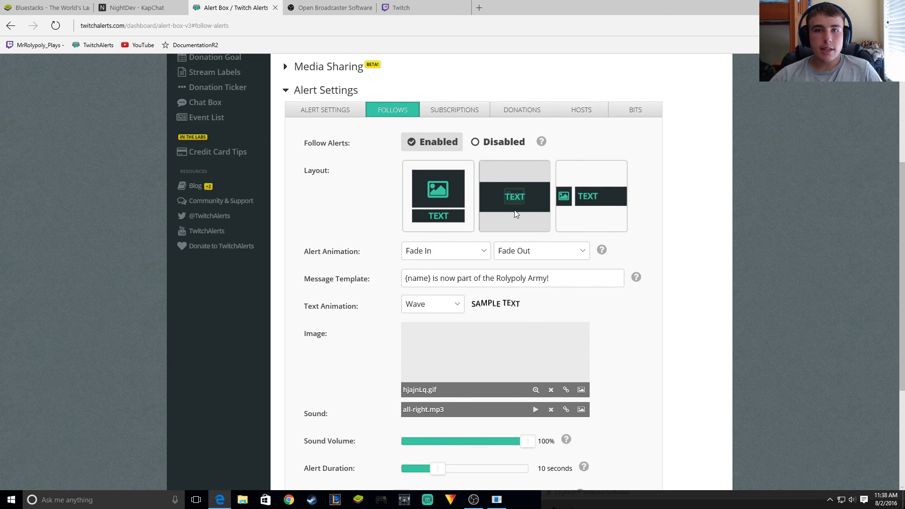
{"action": "scroll", "coordinate": [390, 354], "scroll_direction": "down", "scroll_amount": 3}
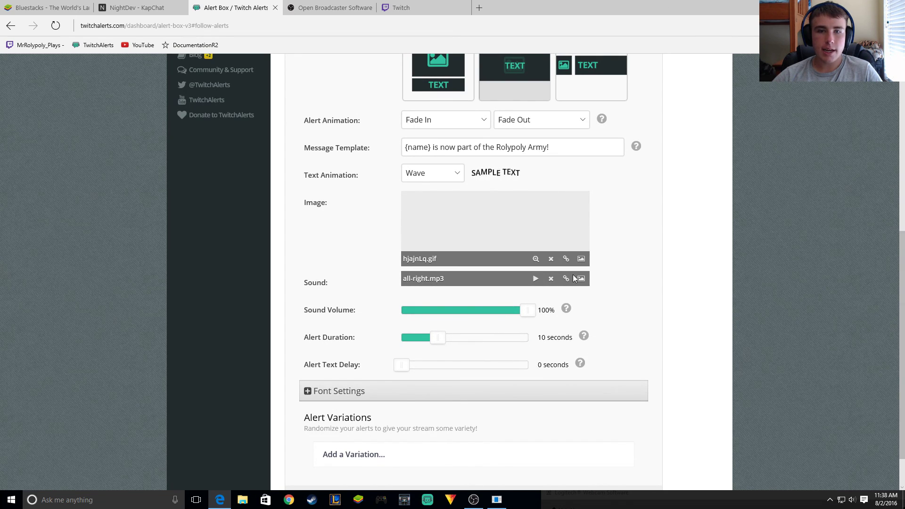
Open the follow alert's image gallery and cancel it, and expand Font Settings to examine the font, size and colour options.
{"action": "left_click", "coordinate": [581, 260]}
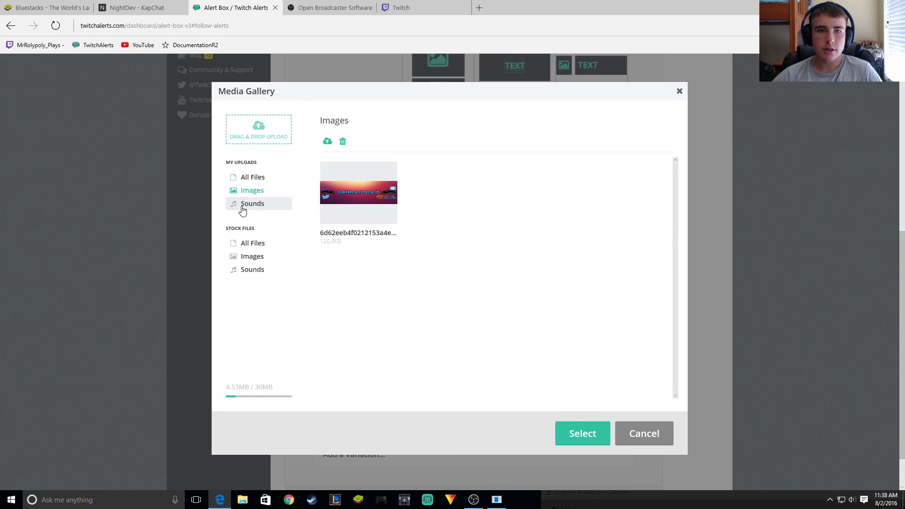
{"action": "left_click", "coordinate": [662, 433]}
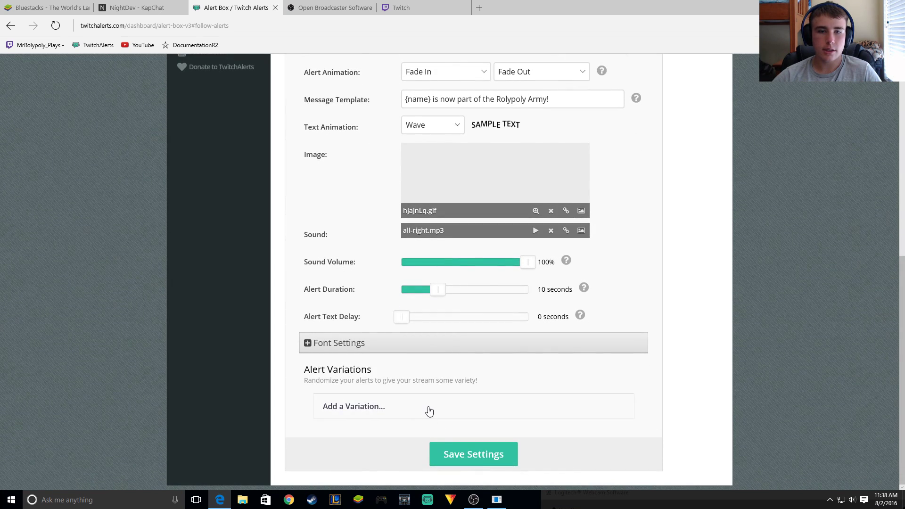
{"action": "left_click", "coordinate": [419, 343]}
{"action": "scroll", "coordinate": [422, 357], "scroll_direction": "down", "scroll_amount": 3}
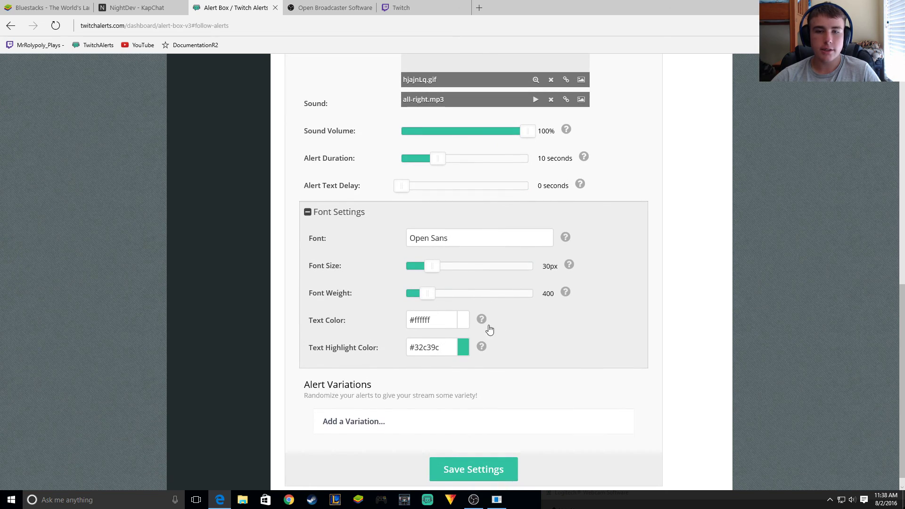
Review the subscription, donation, bits and hosting alert settings in the Alert Box.
{"action": "scroll", "coordinate": [565, 411], "scroll_direction": "up", "scroll_amount": 10}
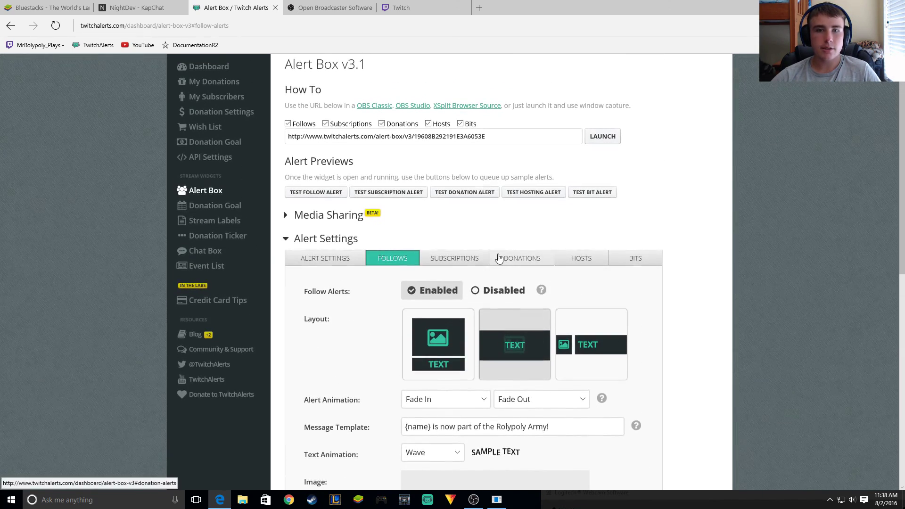
{"action": "left_click", "coordinate": [473, 259]}
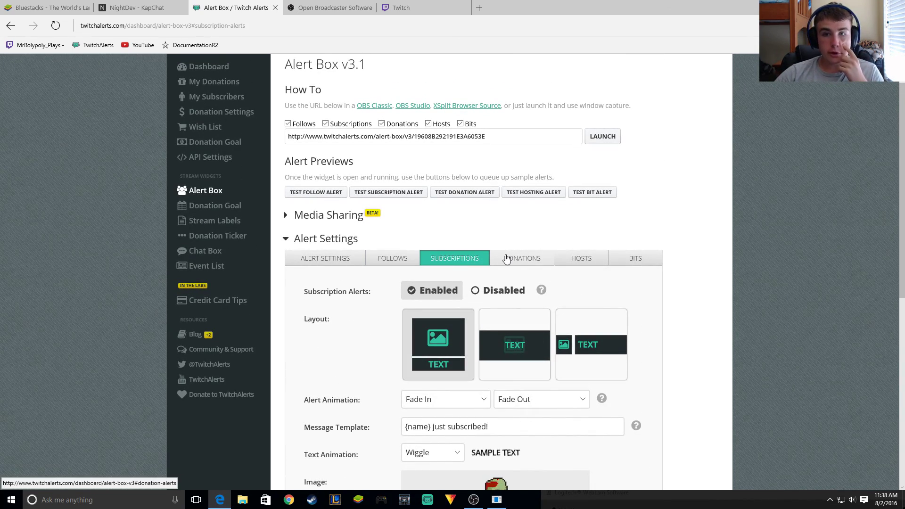
{"action": "left_click", "coordinate": [506, 259]}
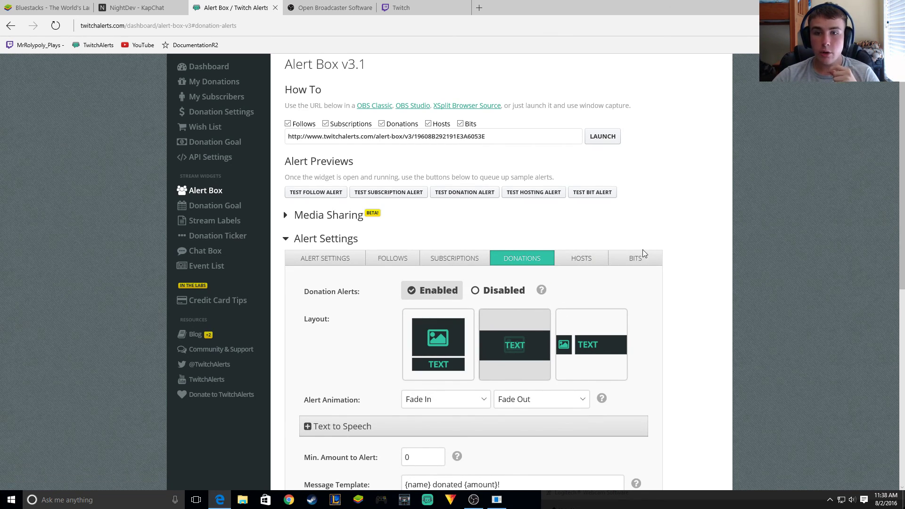
{"action": "left_click", "coordinate": [632, 259]}
{"action": "scroll", "coordinate": [596, 283], "scroll_direction": "down", "scroll_amount": 3}
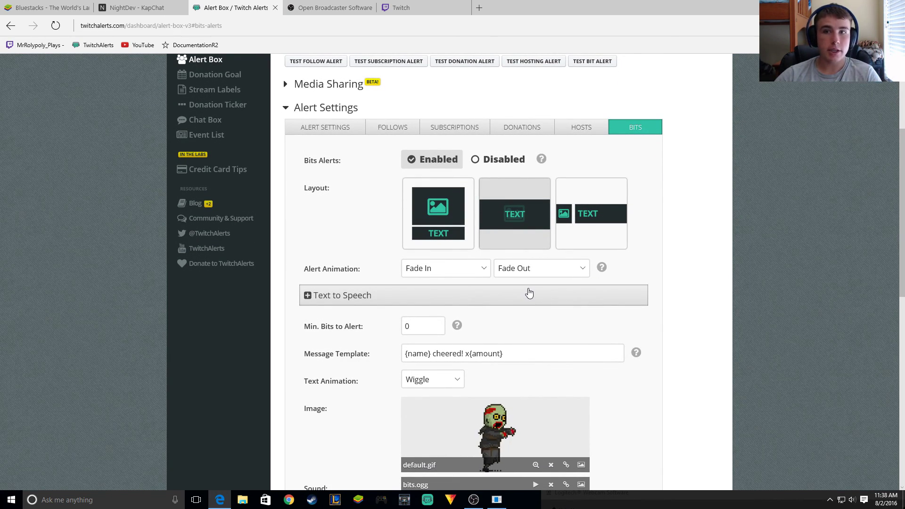
{"action": "left_click", "coordinate": [582, 136]}
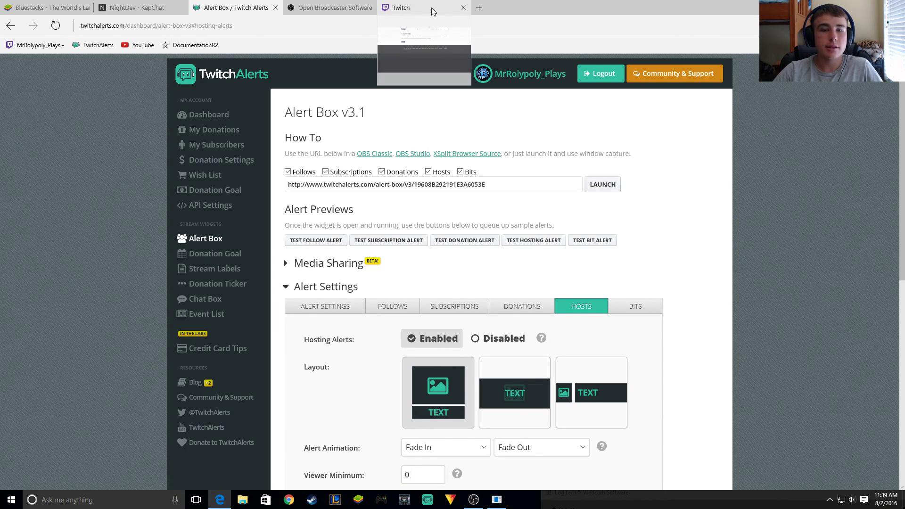
Switch to OBS Studio and enlarge the webcam source in the Record scene's preview, keeping it in the upper-right corner.
{"action": "left_click", "coordinate": [473, 500]}
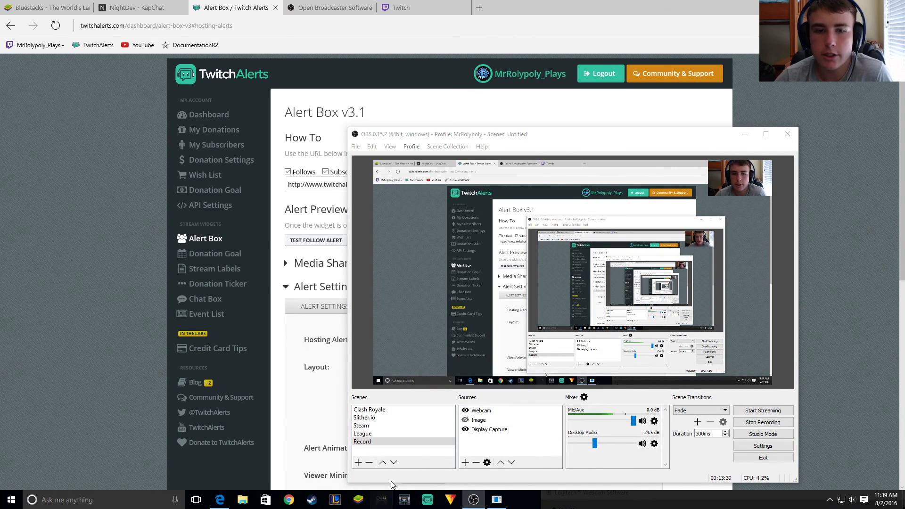
{"action": "left_click", "coordinate": [408, 443]}
{"action": "left_click", "coordinate": [752, 185]}
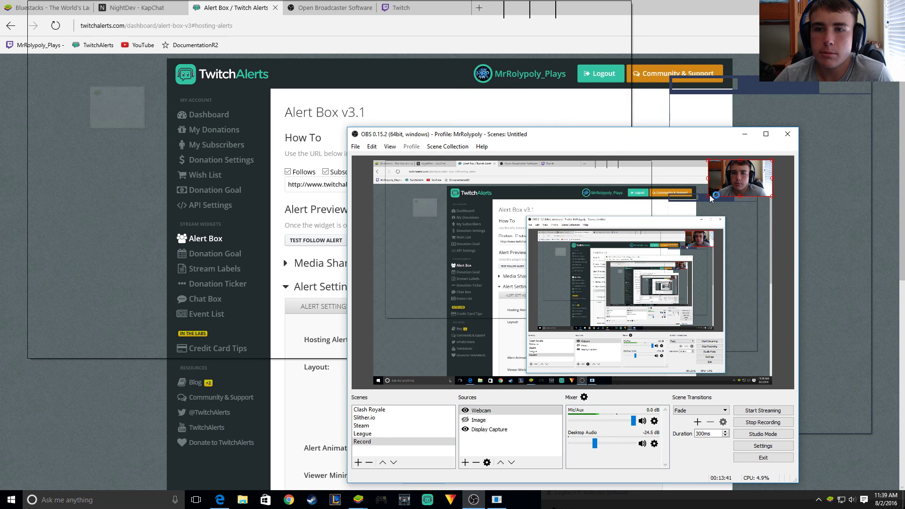
{"action": "left_click_drag", "start_coordinate": [740, 196], "coordinate": [688, 220]}
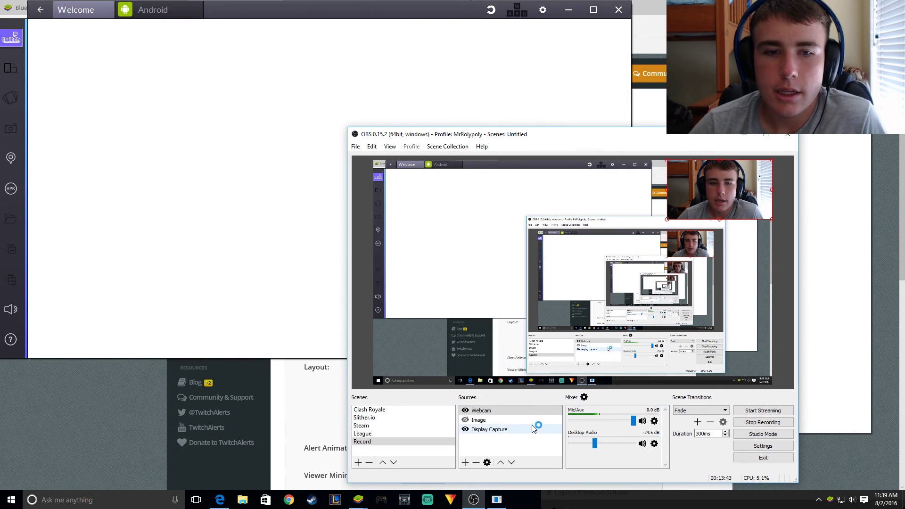
Switch to the Android screen in BlueStacks and launch Clash Royale once it has loaded.
{"action": "left_click", "coordinate": [144, 15]}
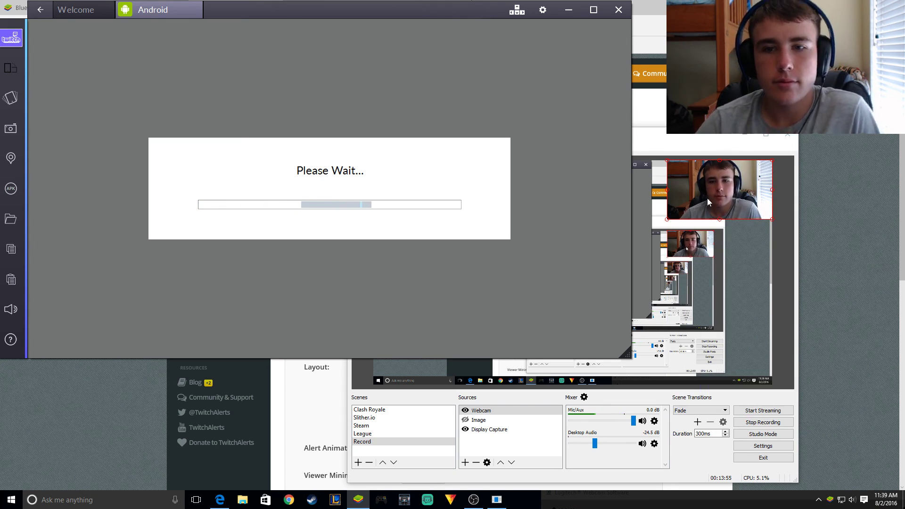
{"action": "left_click", "coordinate": [671, 150]}
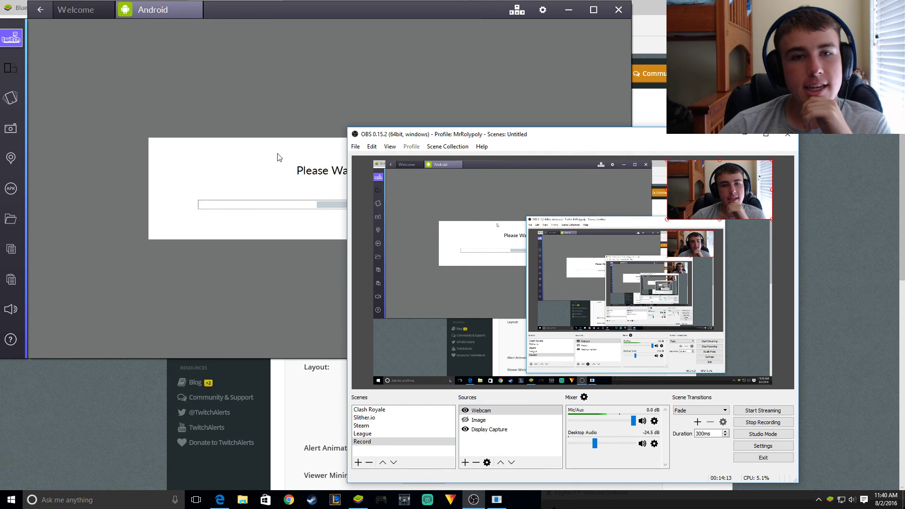
{"action": "left_click", "coordinate": [209, 210]}
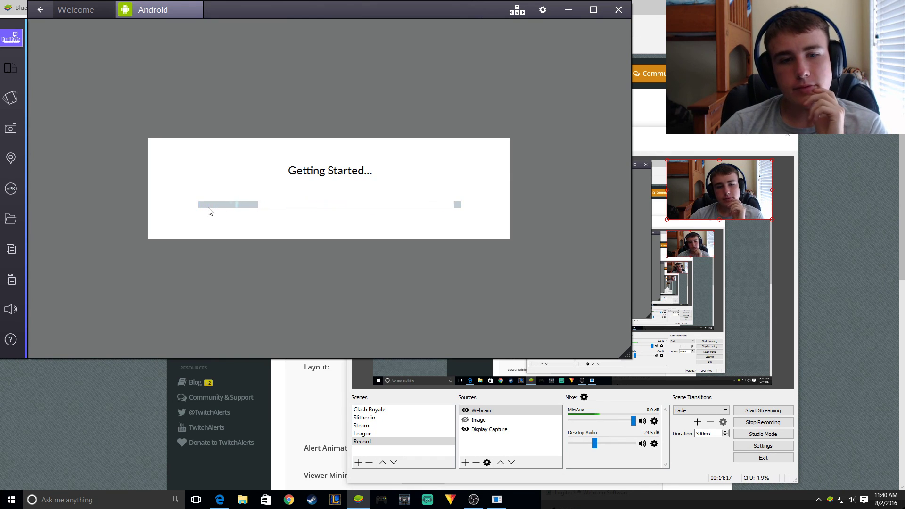
{"action": "left_click", "coordinate": [364, 504]}
{"action": "left_click", "coordinate": [367, 505]}
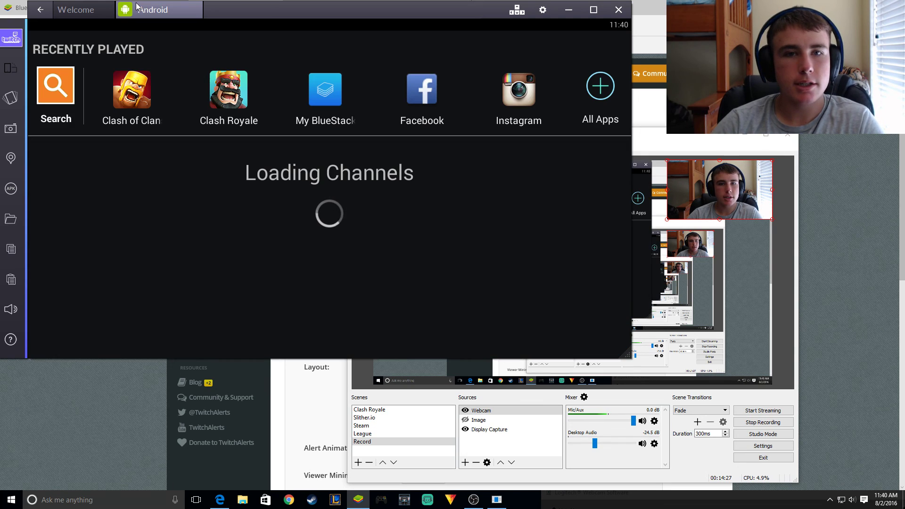
{"action": "left_click", "coordinate": [231, 85]}
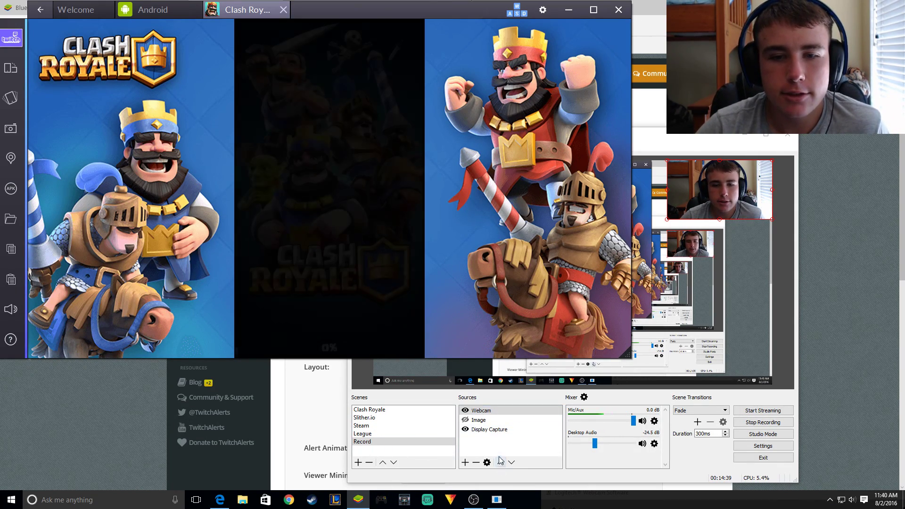
Choose the sponsored app installs instead of Premium to continue using BlueStacks, and dismiss the Cards Received window in Clash Royale.
{"action": "left_click", "coordinate": [470, 441]}
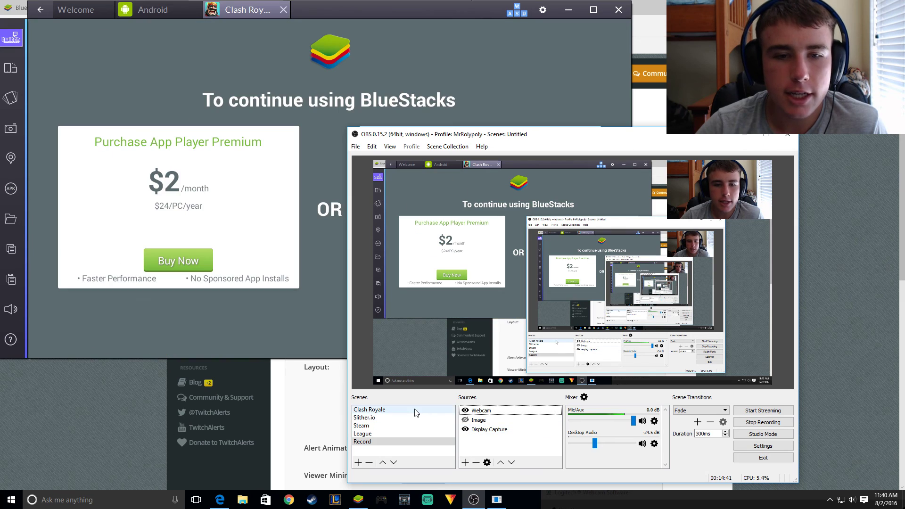
{"action": "left_click", "coordinate": [329, 259]}
{"action": "left_click", "coordinate": [474, 257]}
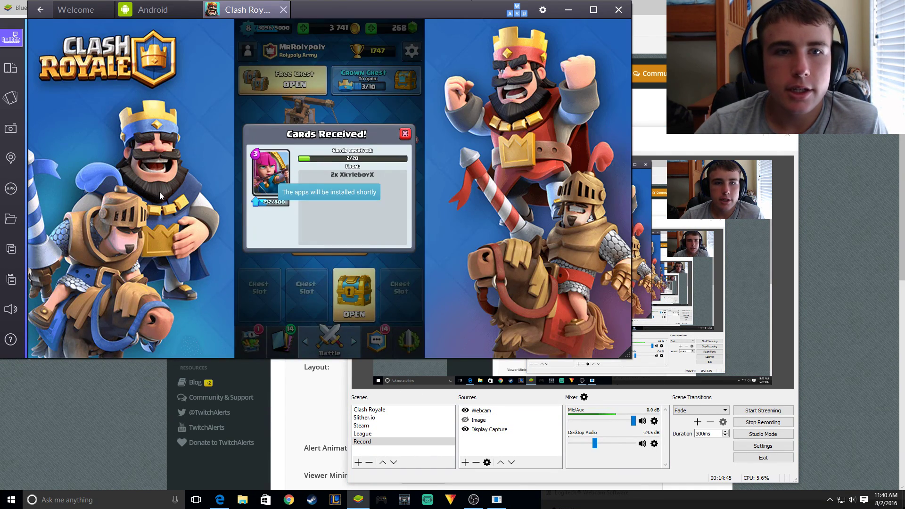
{"action": "left_click", "coordinate": [333, 231]}
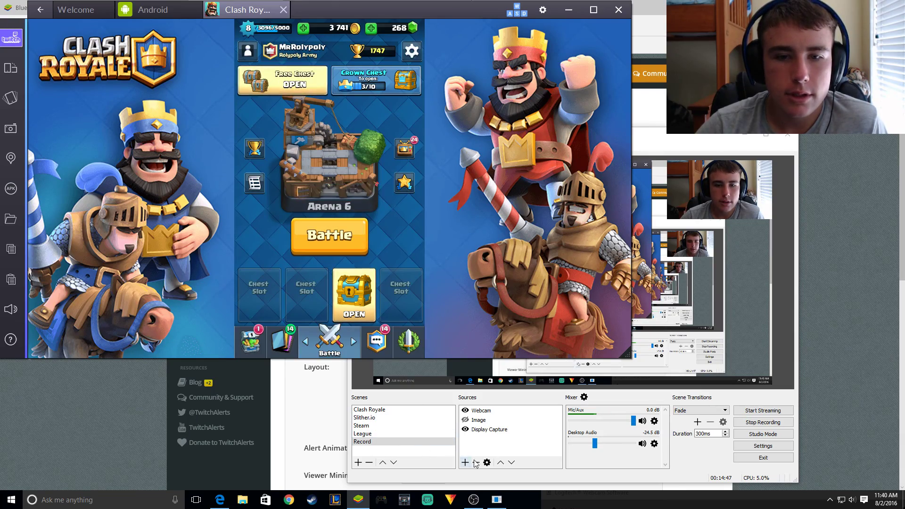
Switch OBS Studio to the Clash Royale scene, and open the streamer's own profile page on Twitch in Chrome.
{"action": "left_click", "coordinate": [475, 464]}
{"action": "left_click", "coordinate": [369, 409]}
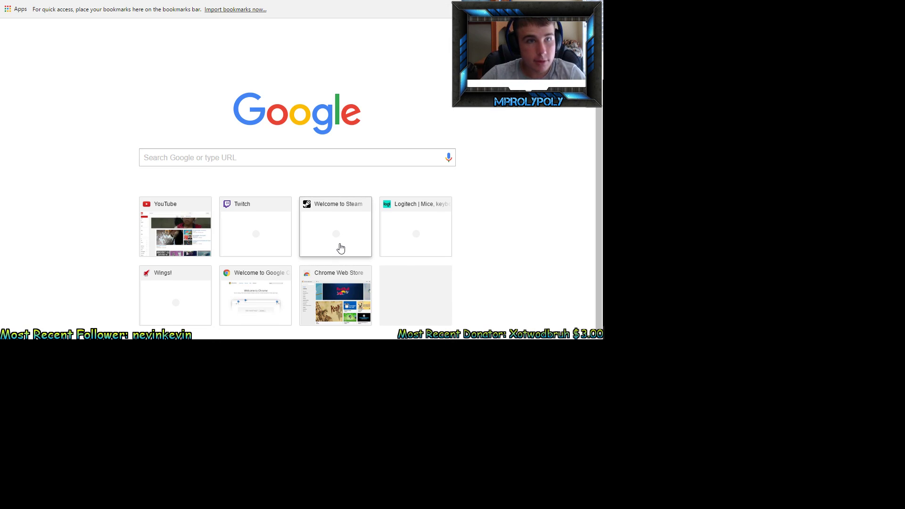
{"action": "left_click", "coordinate": [340, 245]}
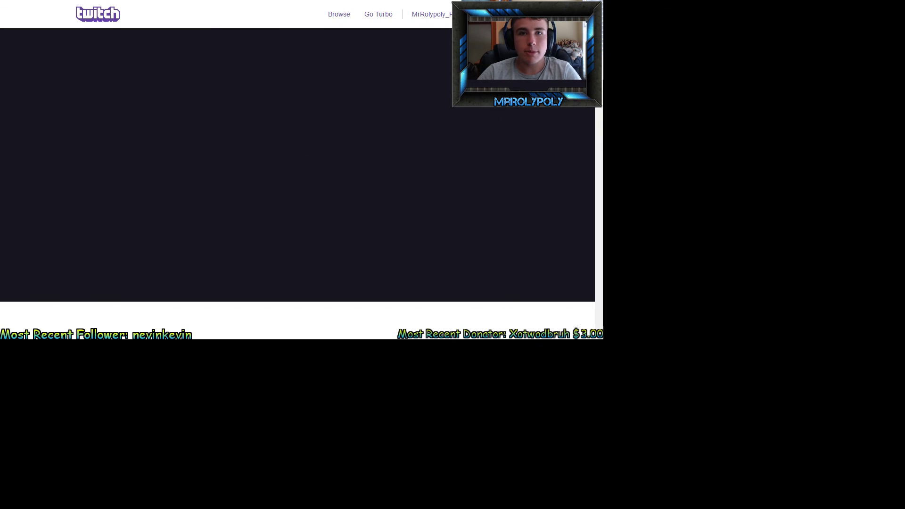
{"action": "left_click", "coordinate": [450, 16]}
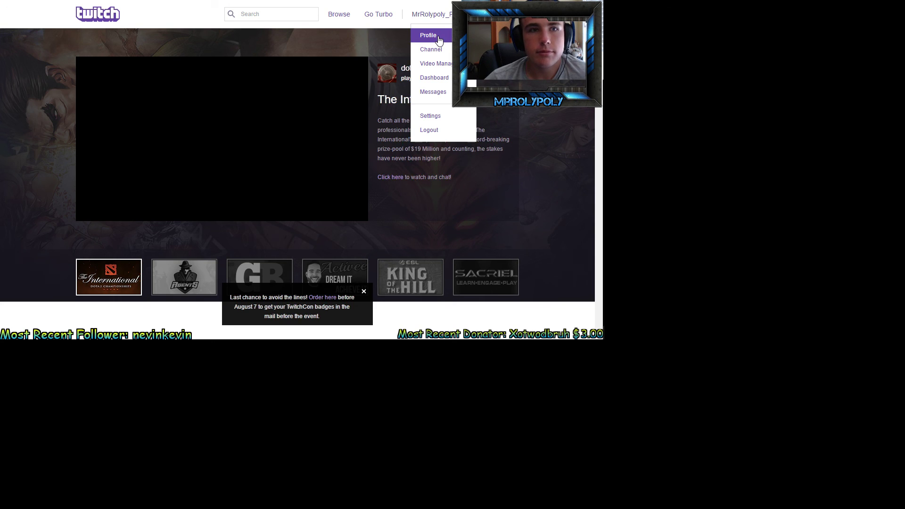
{"action": "left_click", "coordinate": [439, 40]}
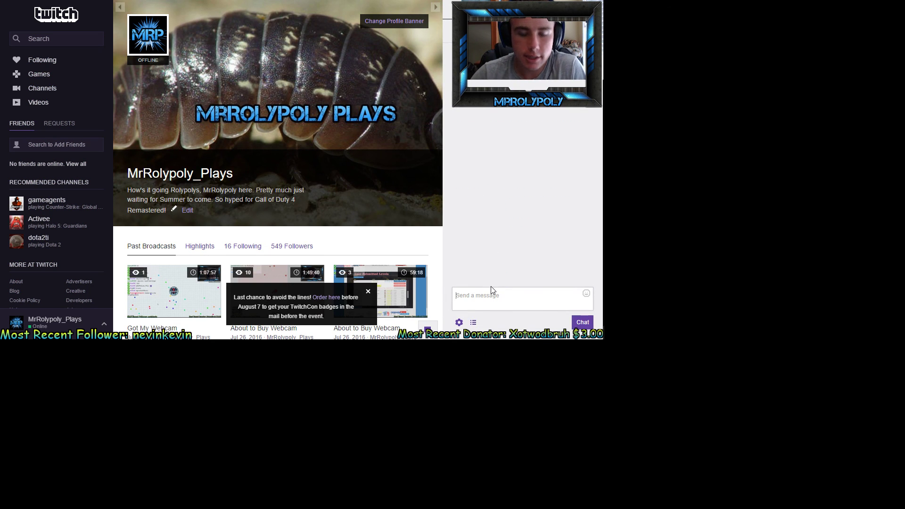
Send "Hey" in the Twitch channel's chat to test the chat overlay, and switch OBS Studio back to the Record scene.
{"action": "type", "text": "Hey"}
{"action": "key", "text": "Return"}
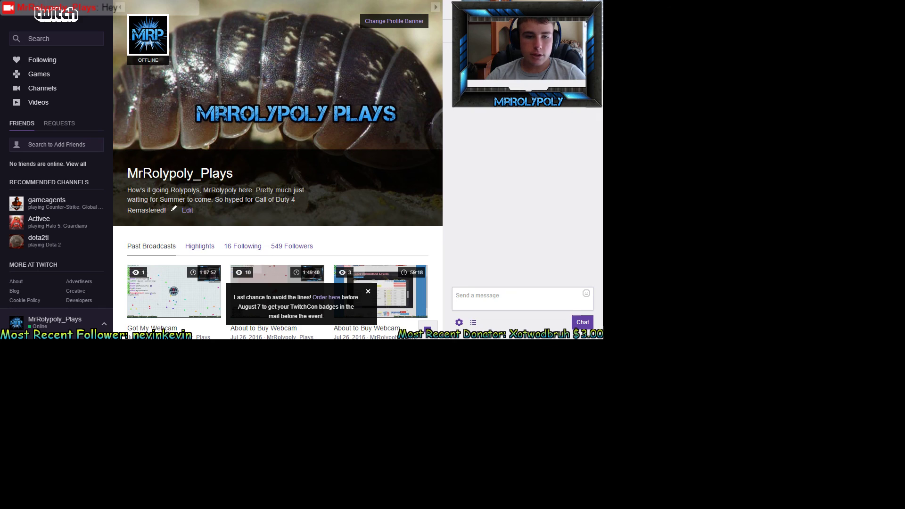
{"action": "left_click", "coordinate": [378, 443]}
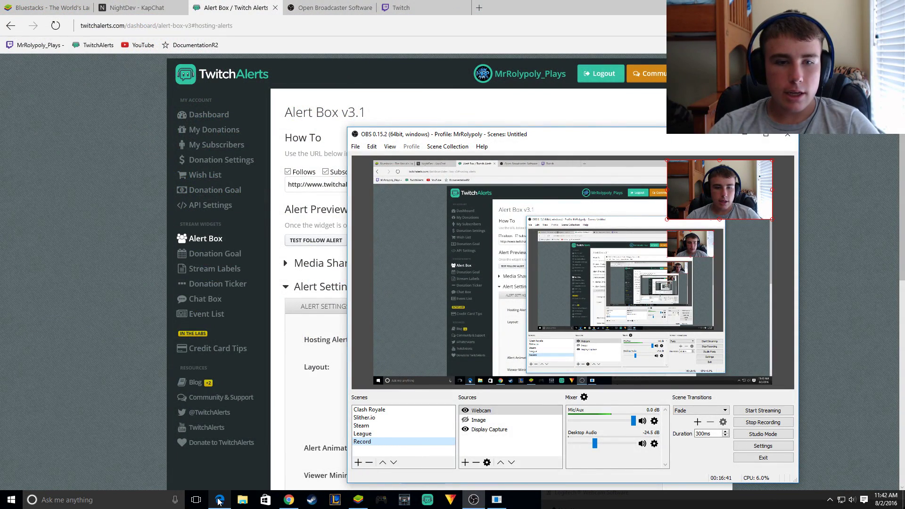
Return to TwitchAlerts in the browser and open the Stream Labels page.
{"action": "left_click", "coordinate": [235, 471]}
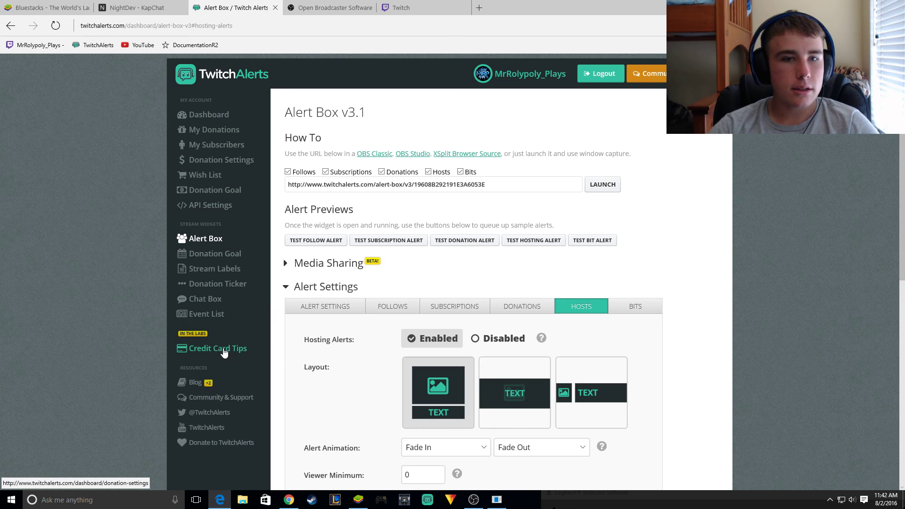
{"action": "left_click", "coordinate": [218, 272]}
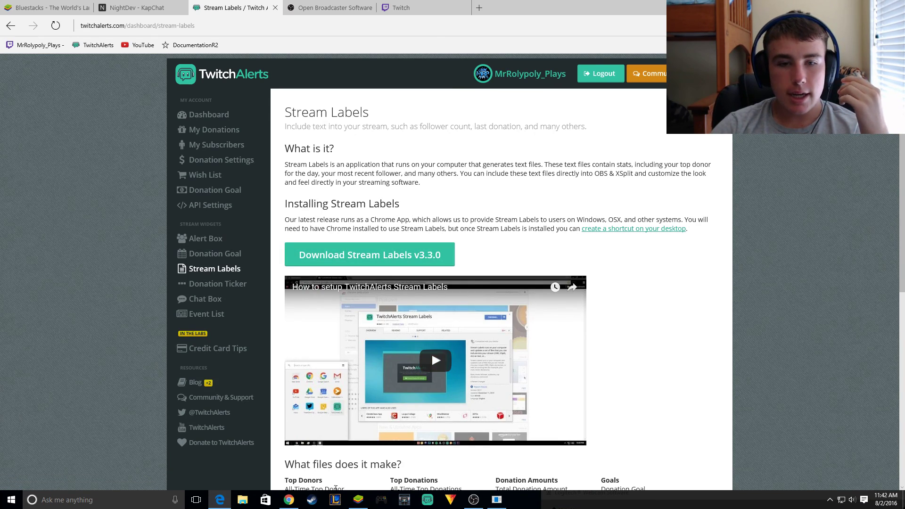
Switch to the StreamLabels app, open its file settings and display the Follows Train options.
{"action": "left_click", "coordinate": [427, 499]}
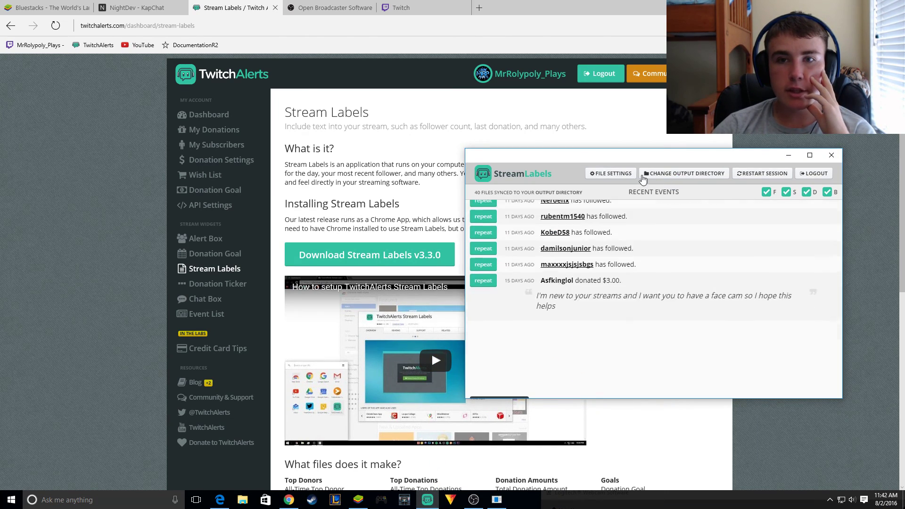
{"action": "left_click", "coordinate": [626, 174]}
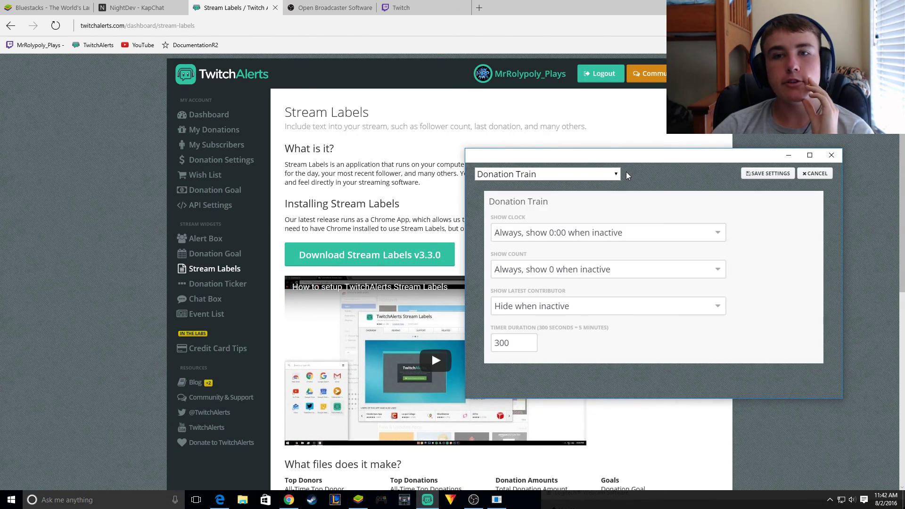
{"action": "left_click", "coordinate": [596, 177]}
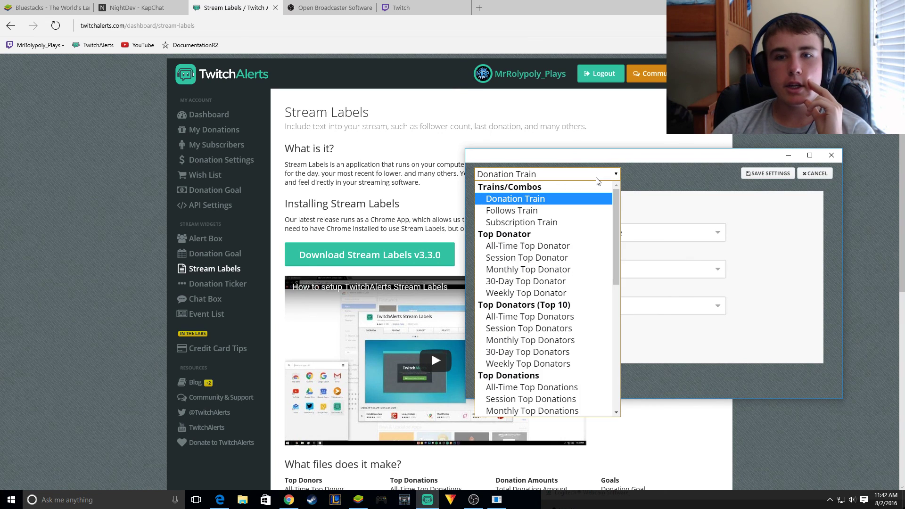
{"action": "left_click", "coordinate": [550, 215]}
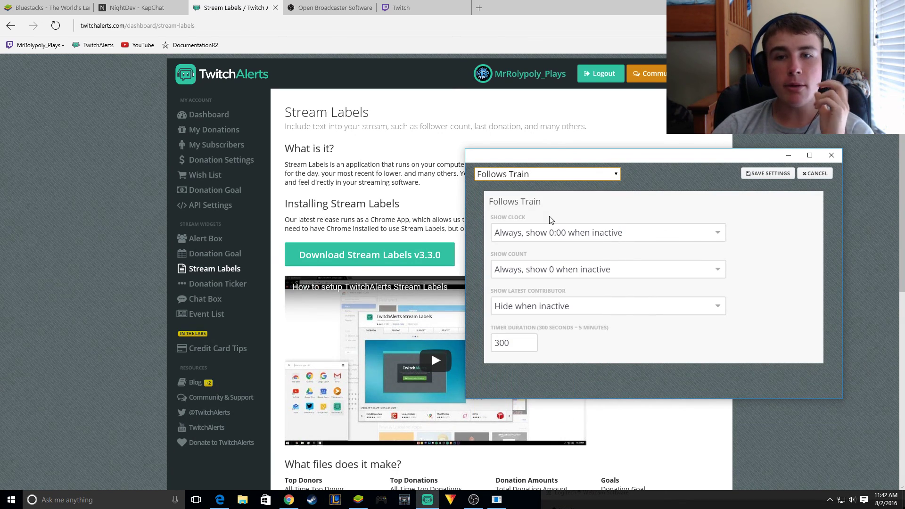
Display the Most Recent Follower label's file settings, minimize StreamLabels, and switch to OBS Studio.
{"action": "left_click", "coordinate": [533, 175]}
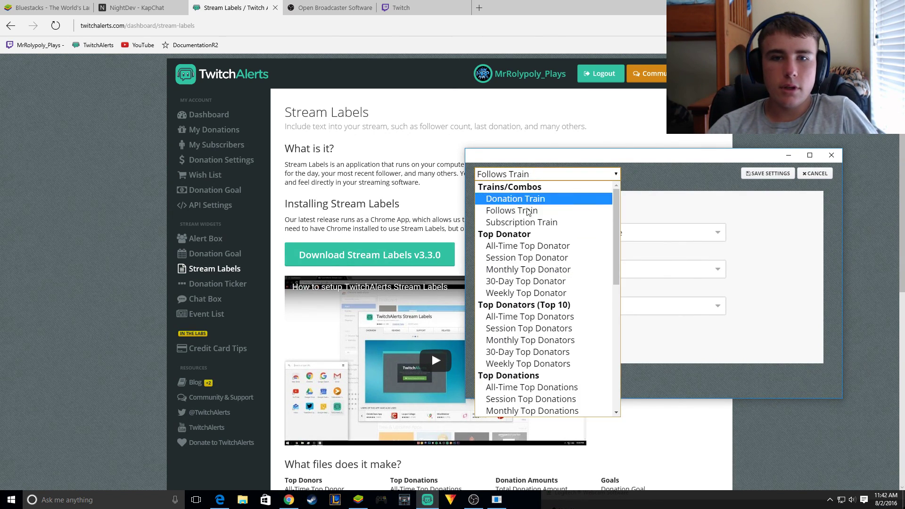
{"action": "scroll", "coordinate": [528, 363], "scroll_direction": "down", "scroll_amount": 5}
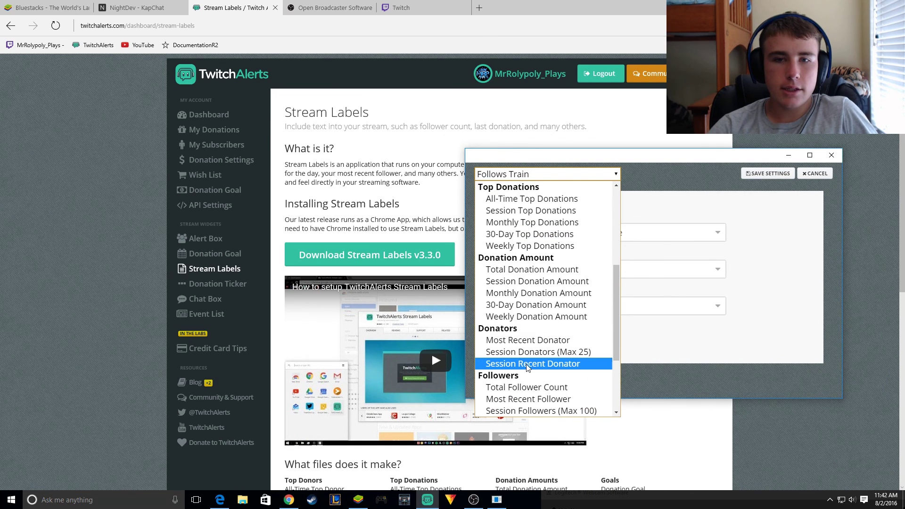
{"action": "left_click", "coordinate": [528, 400]}
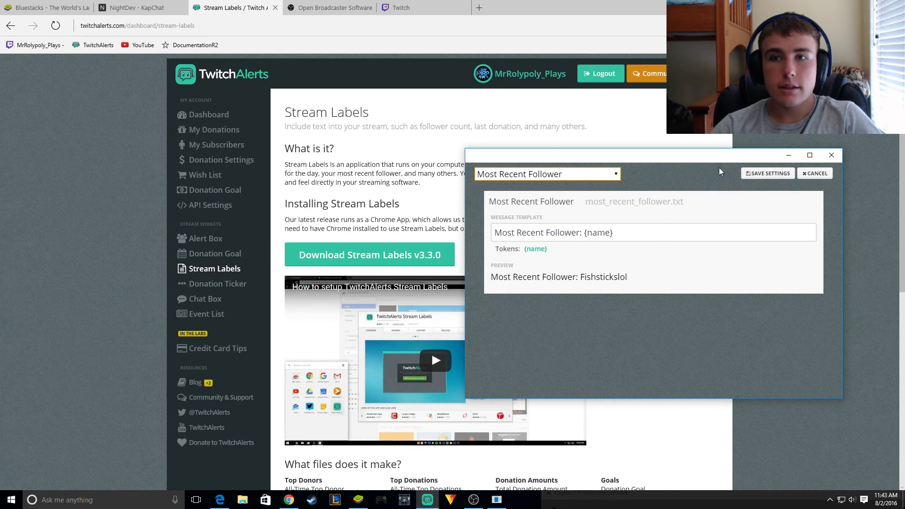
{"action": "left_click", "coordinate": [789, 155]}
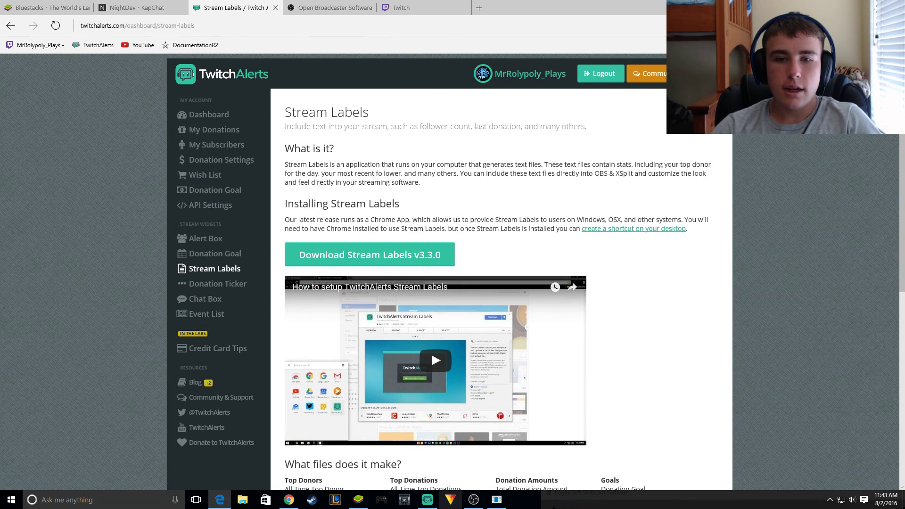
{"action": "left_click", "coordinate": [474, 499]}
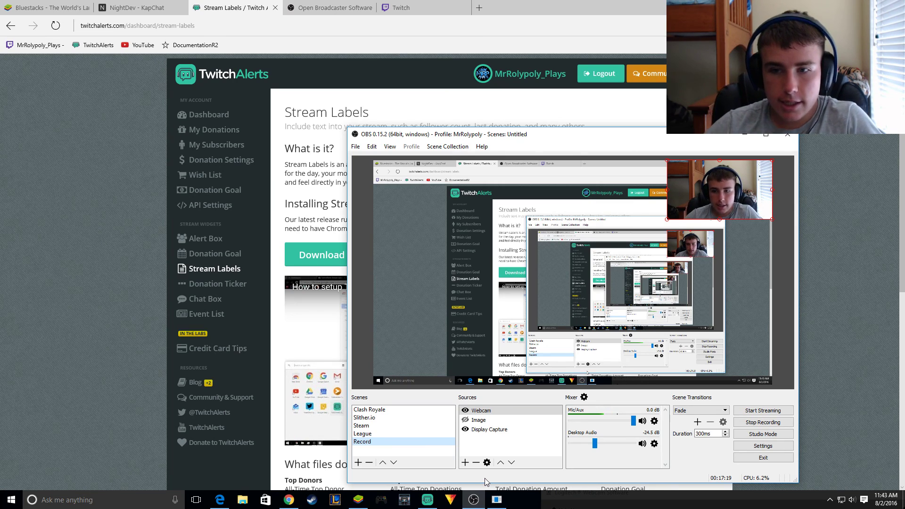